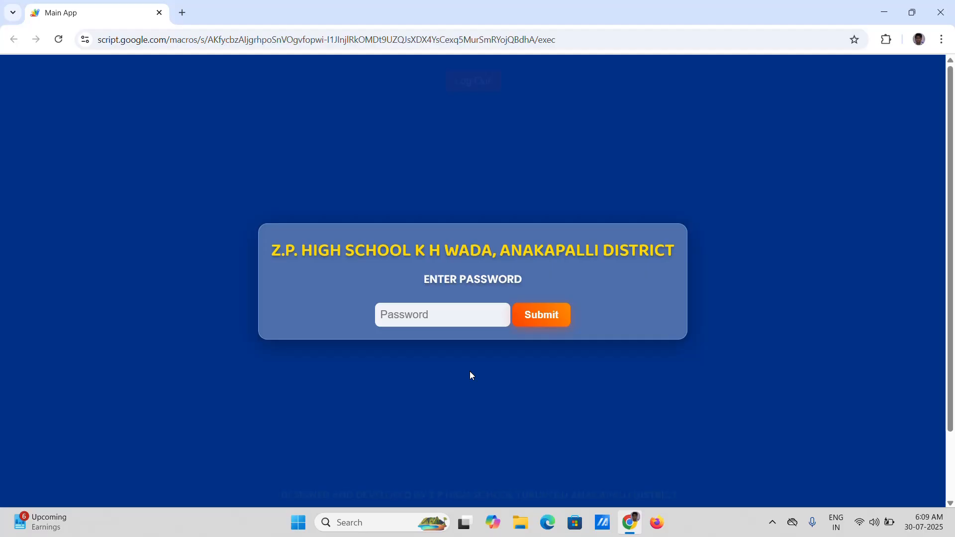
Log in to the school's mid day meal app by entering and submitting the password.
left_click(401, 319)
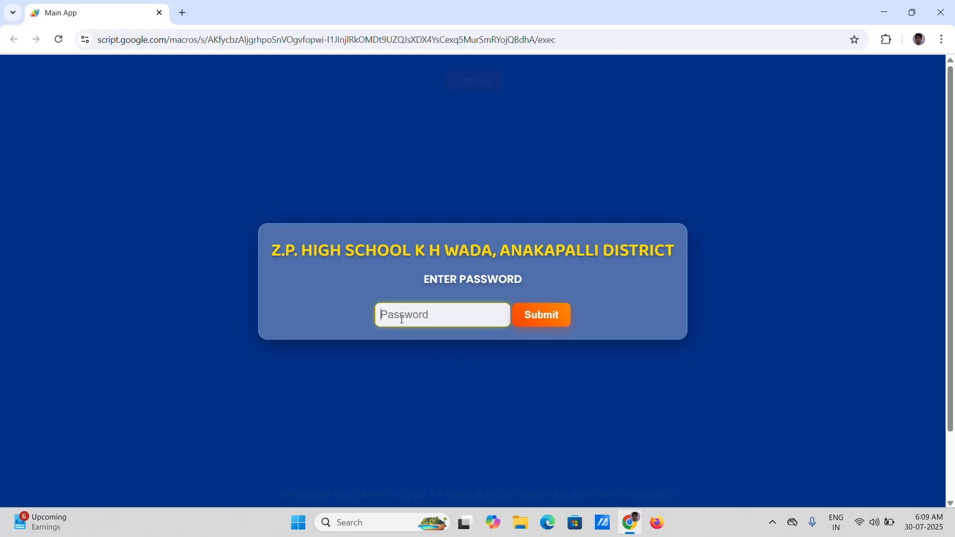
type("•••••••••")
left_click(549, 314)
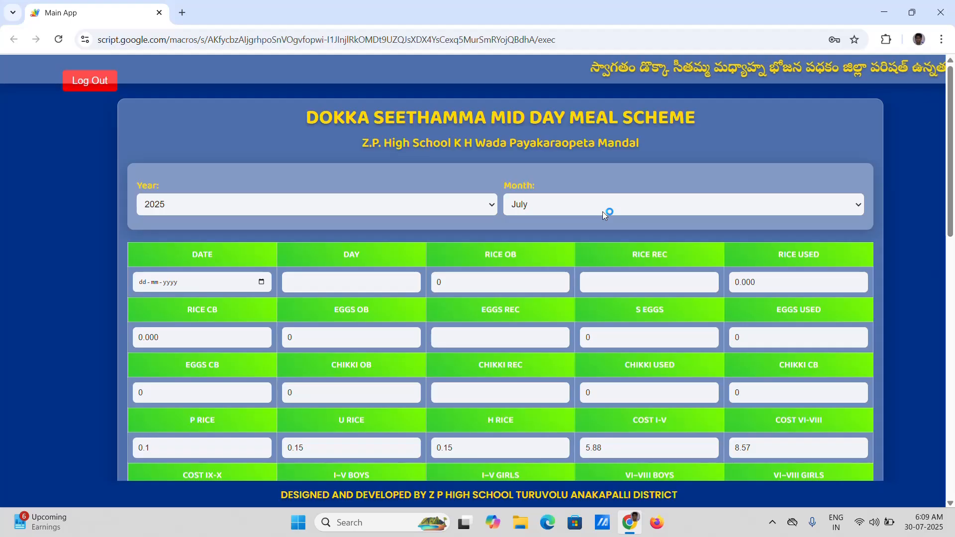
Dismiss the Java update notification and set the meal entry's date to 01-07-2025.
scroll(440, 371, "down", 3)
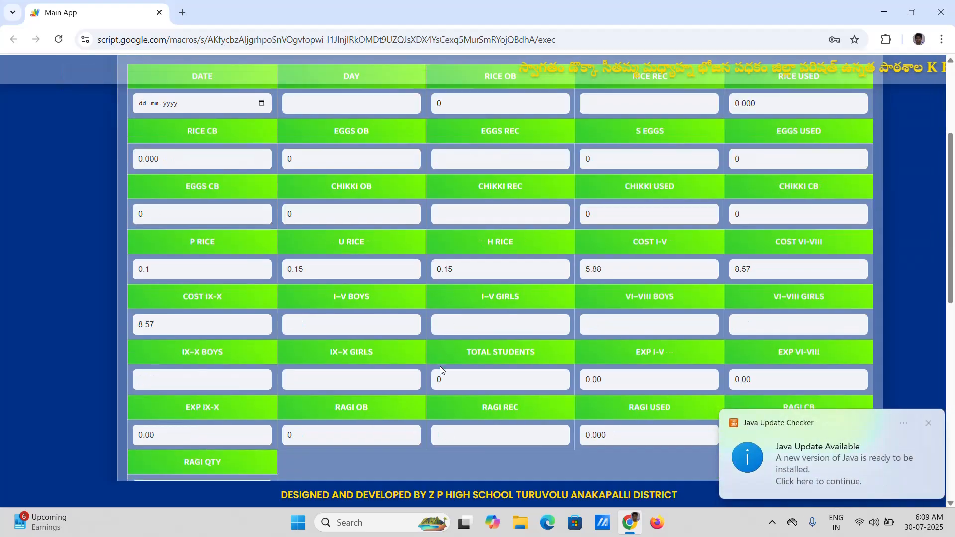
left_click(928, 423)
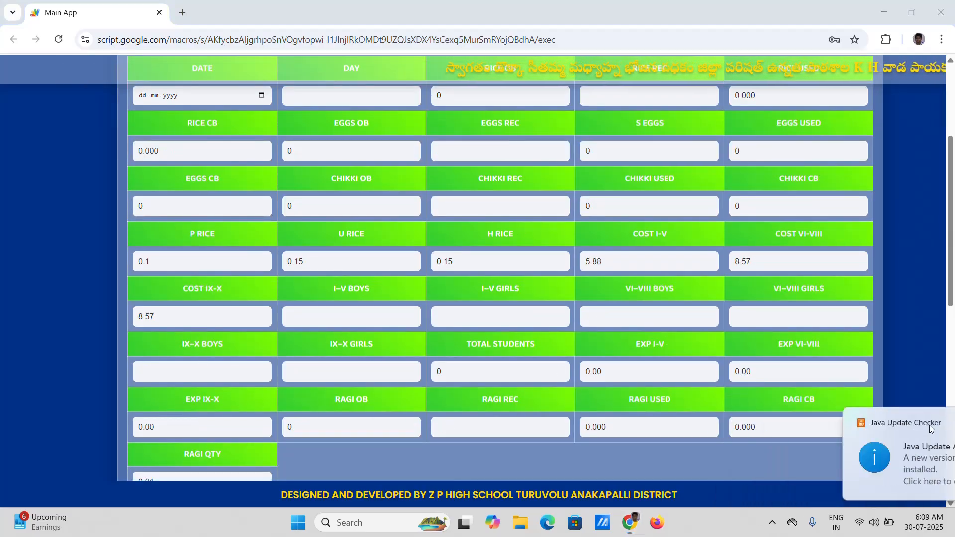
scroll(887, 380, "up", 2)
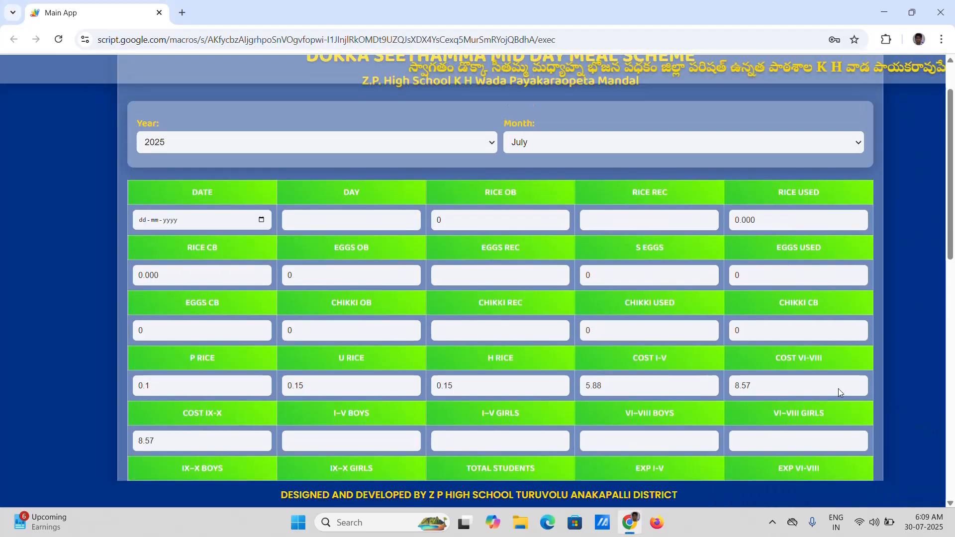
left_click(260, 221)
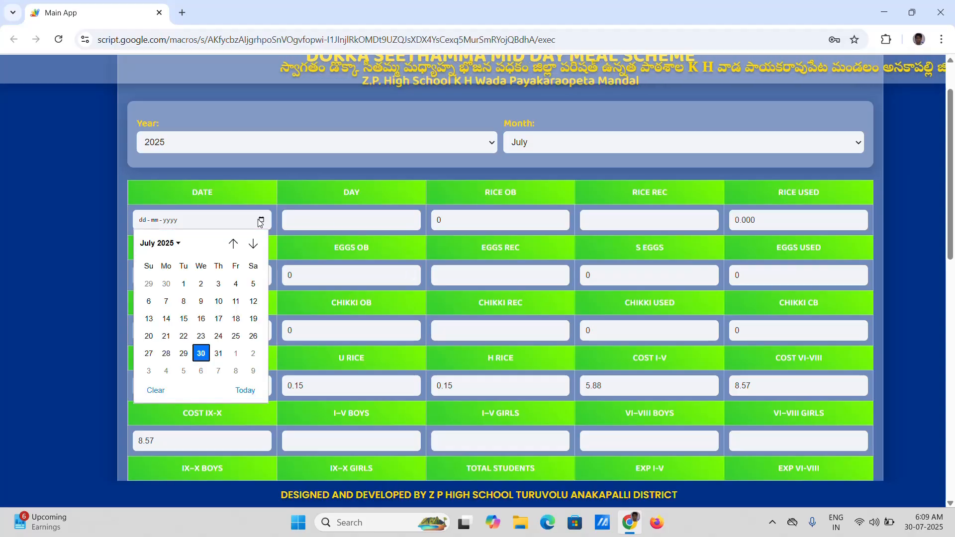
left_click(185, 285)
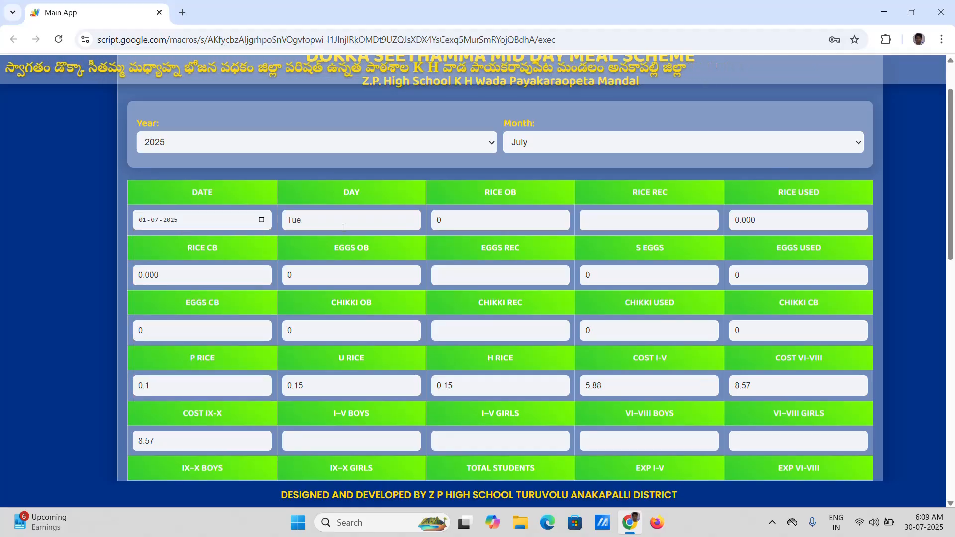
Enter the opening balances: rice 450.000, eggs 400, chikki 500 and ragi 25.000.
double_click(459, 220)
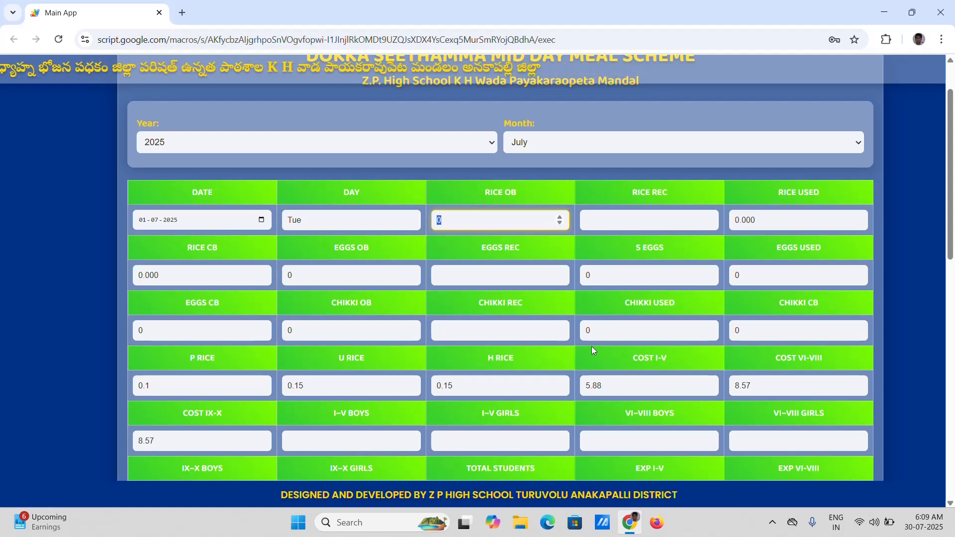
type("450")
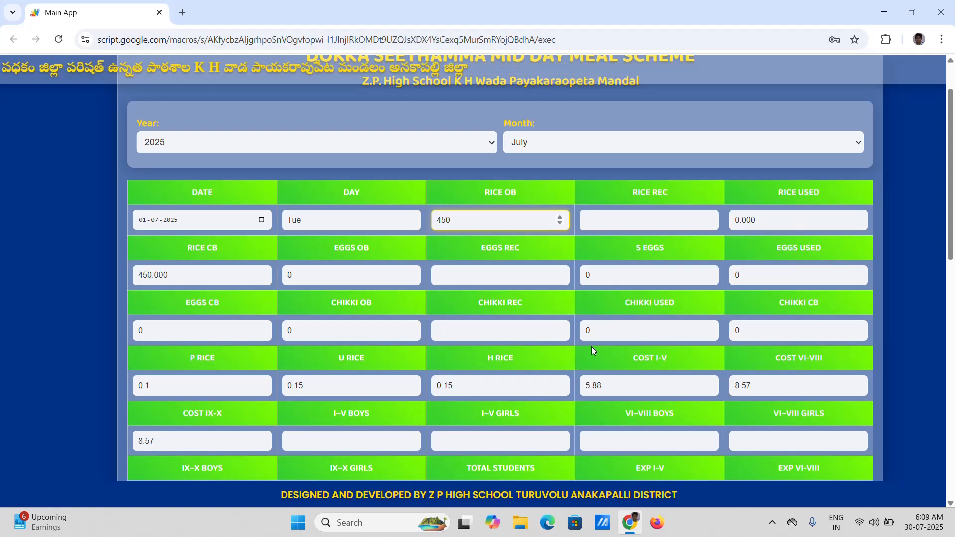
type(".000")
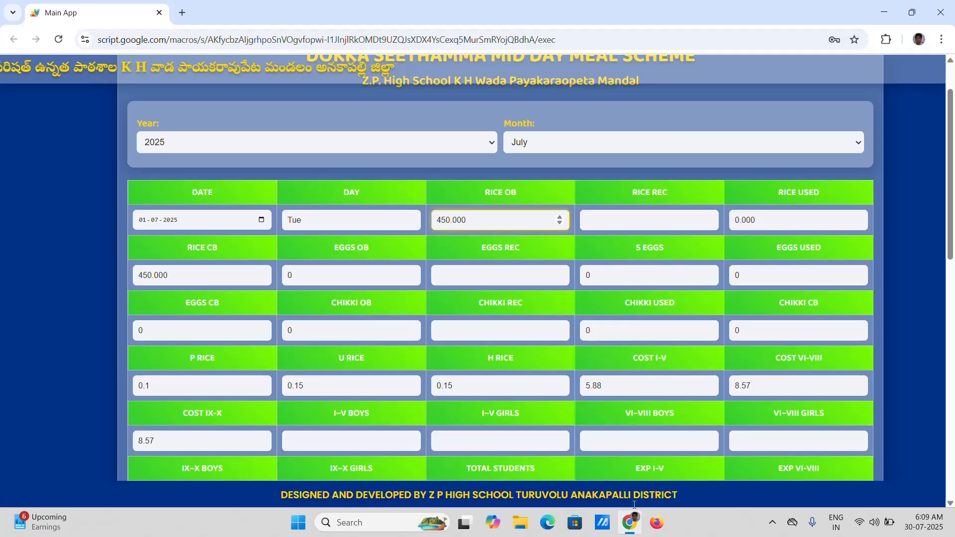
double_click(368, 275)
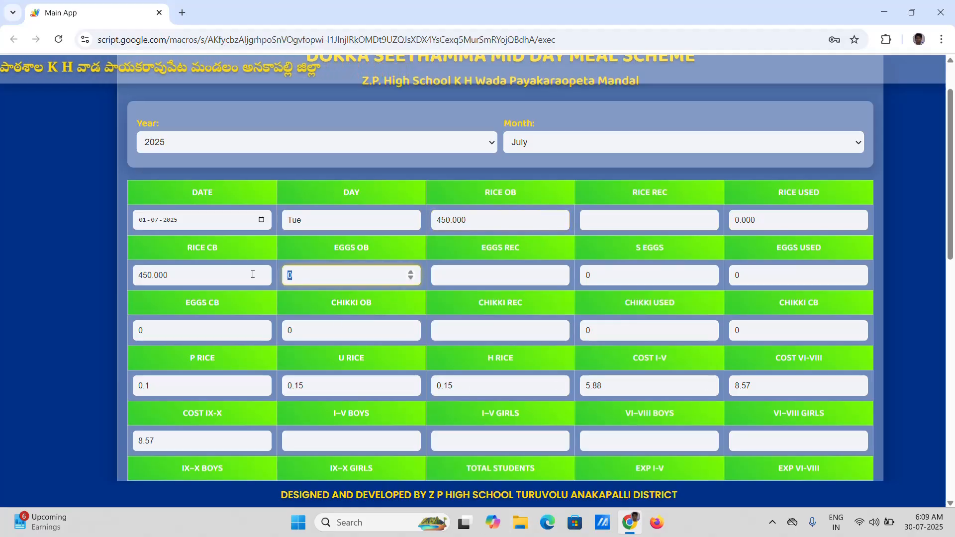
type("400")
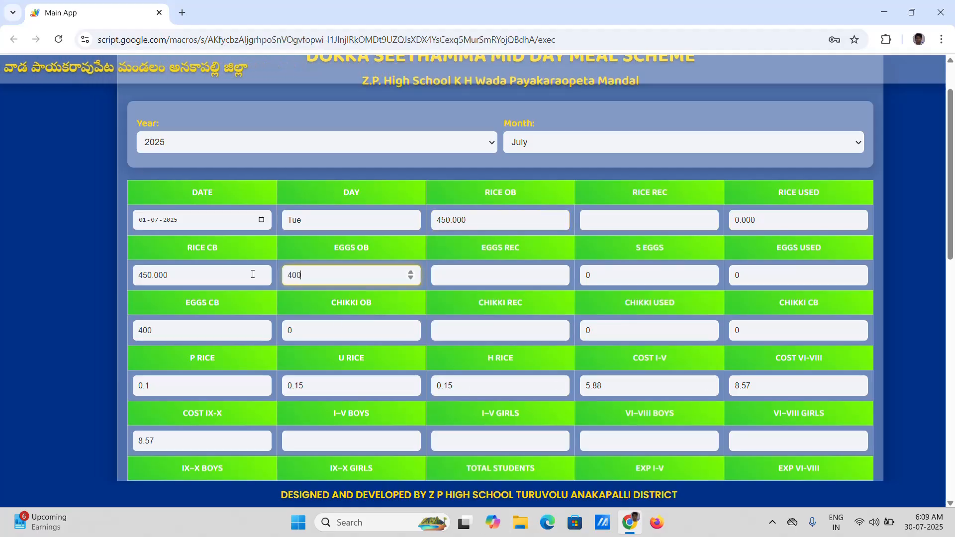
double_click(297, 332)
type("500")
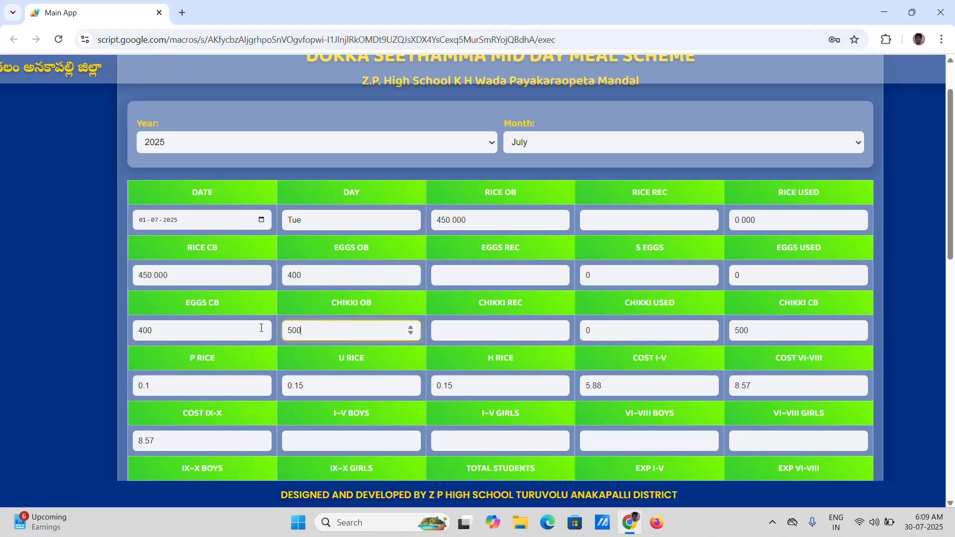
scroll(430, 394, "down", 4)
double_click(298, 365)
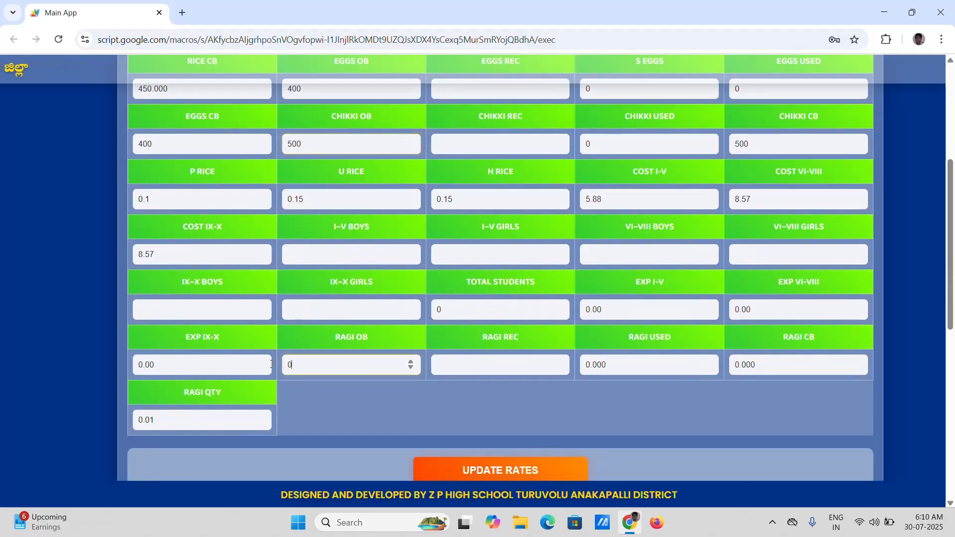
type("25.000")
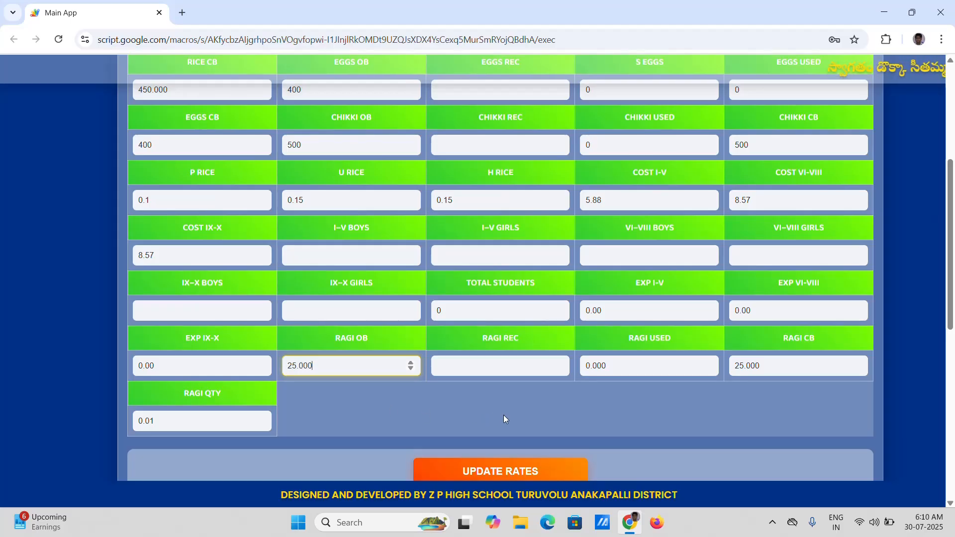
Enter the class I–V attendance as 5 boys and 4 girls.
scroll(503, 415, "up", 4)
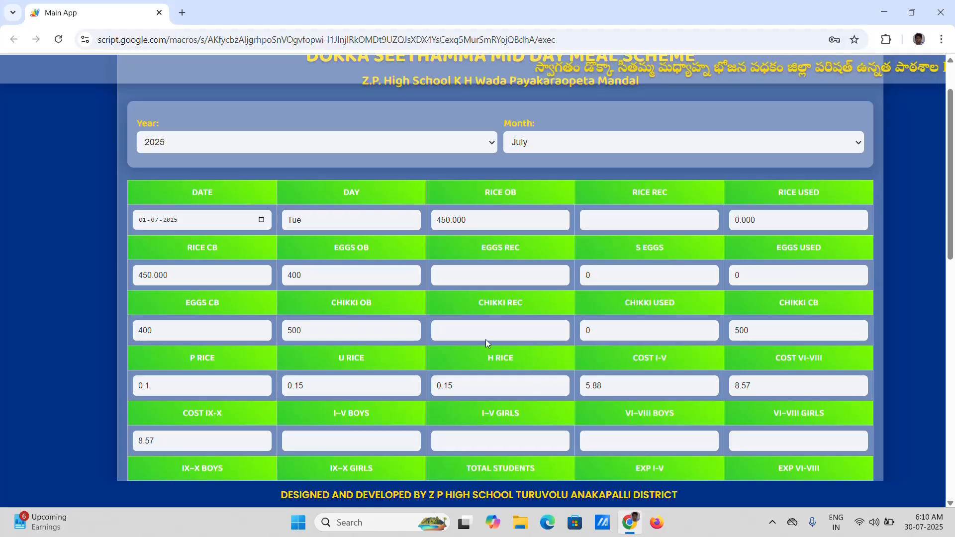
scroll(485, 339, "down", 5)
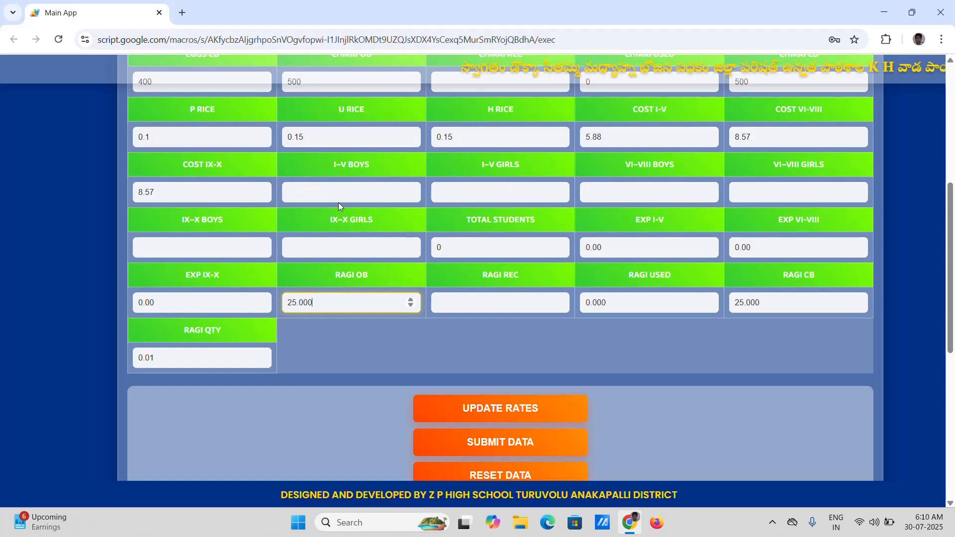
left_click(327, 188)
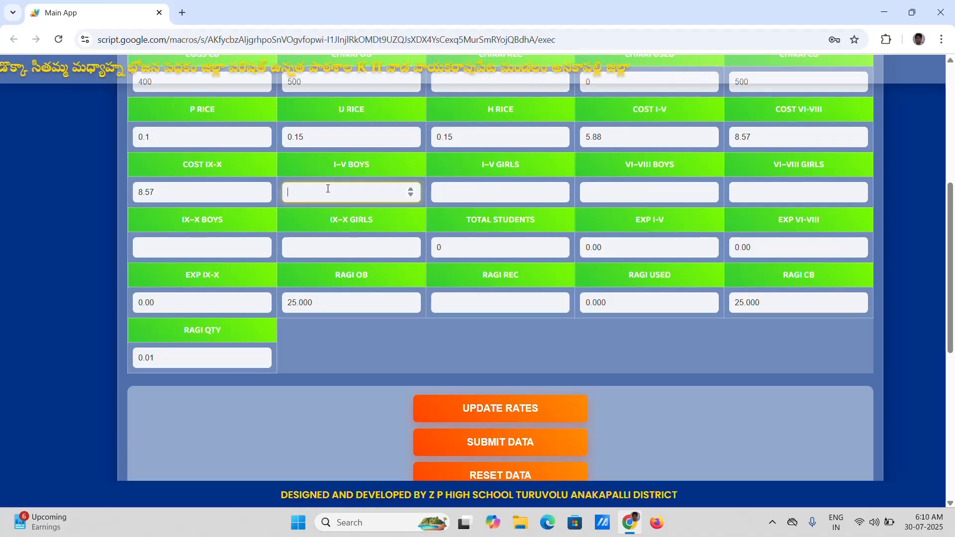
type("5")
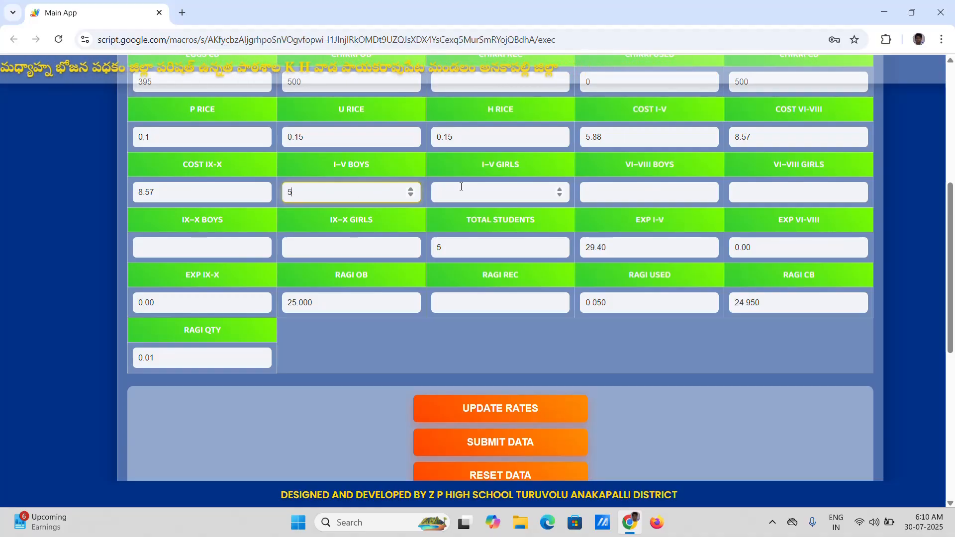
left_click(461, 186)
type("4")
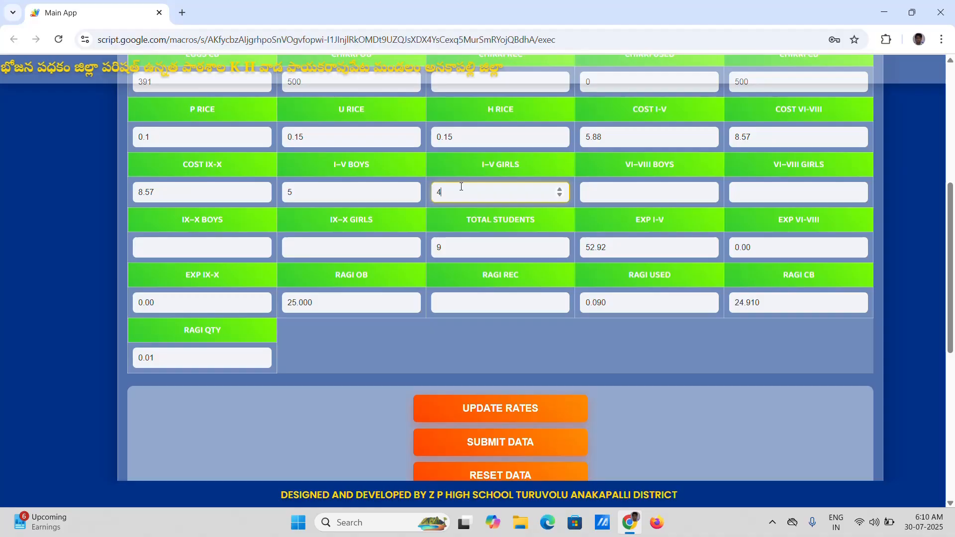
Enter the attendance as 25 boys and 20 girls for classes VI–VIII, and 10 boys and 15 girls for classes IX–X.
left_click(637, 197)
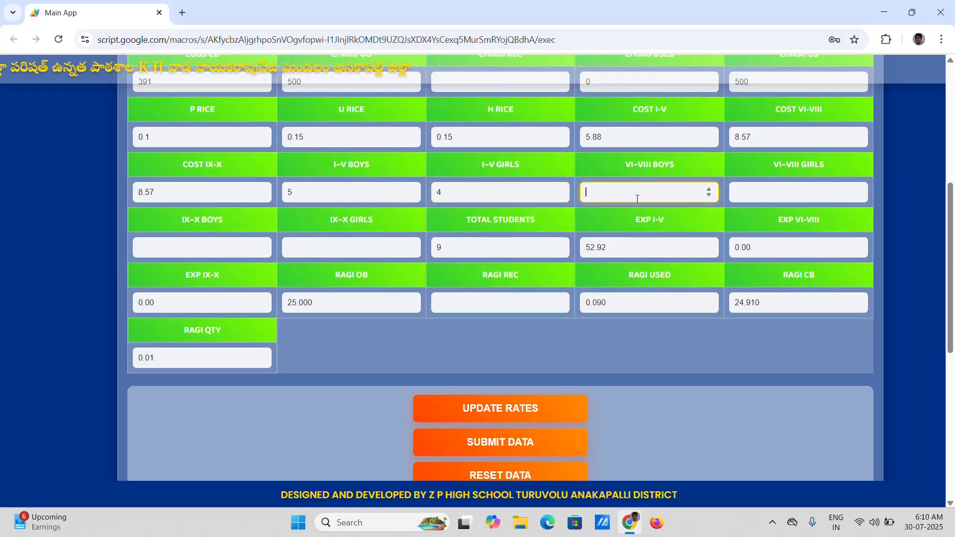
type("25")
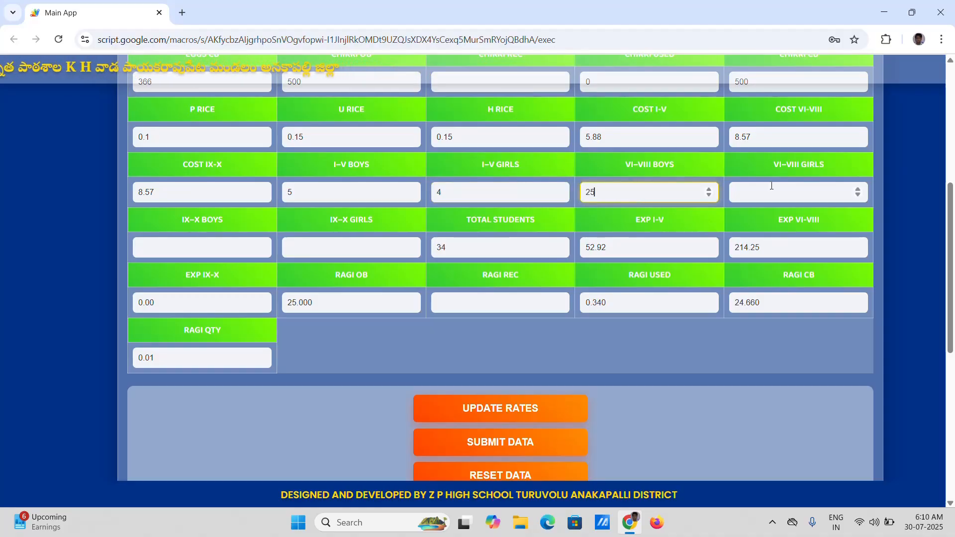
left_click(771, 185)
type("20")
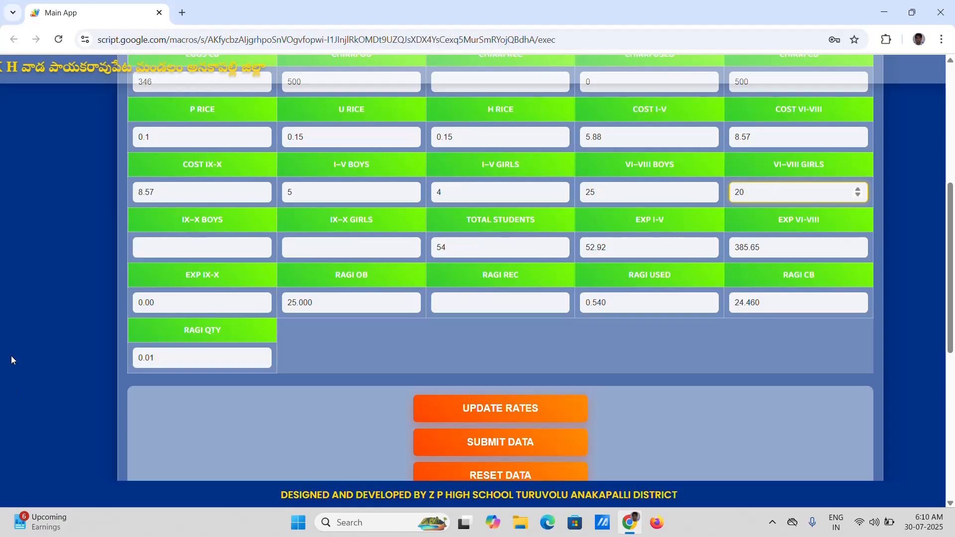
left_click(157, 251)
type("10")
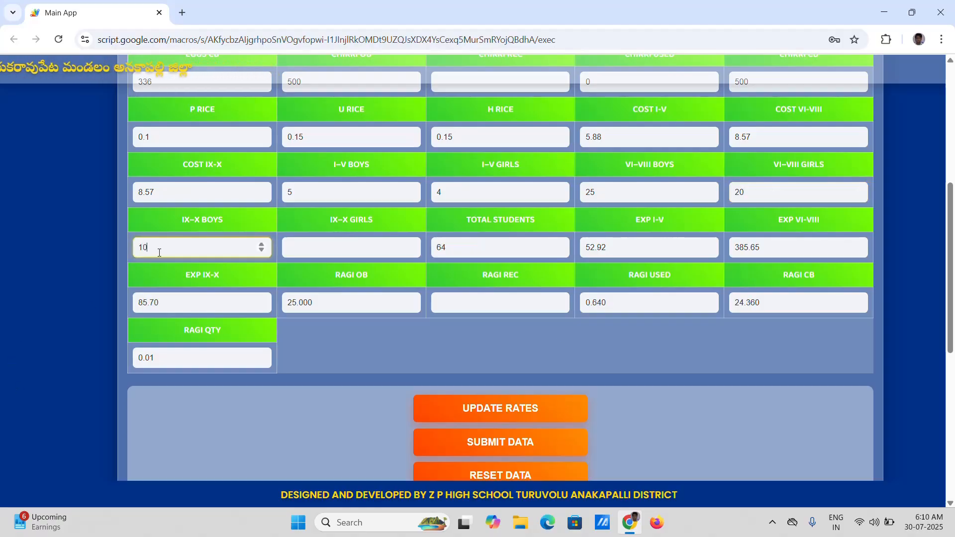
left_click(308, 248)
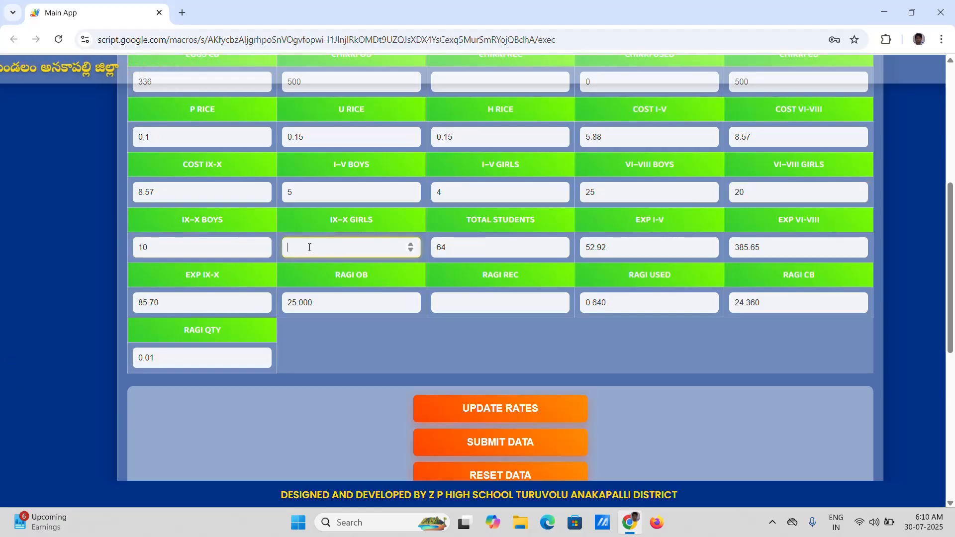
type("15")
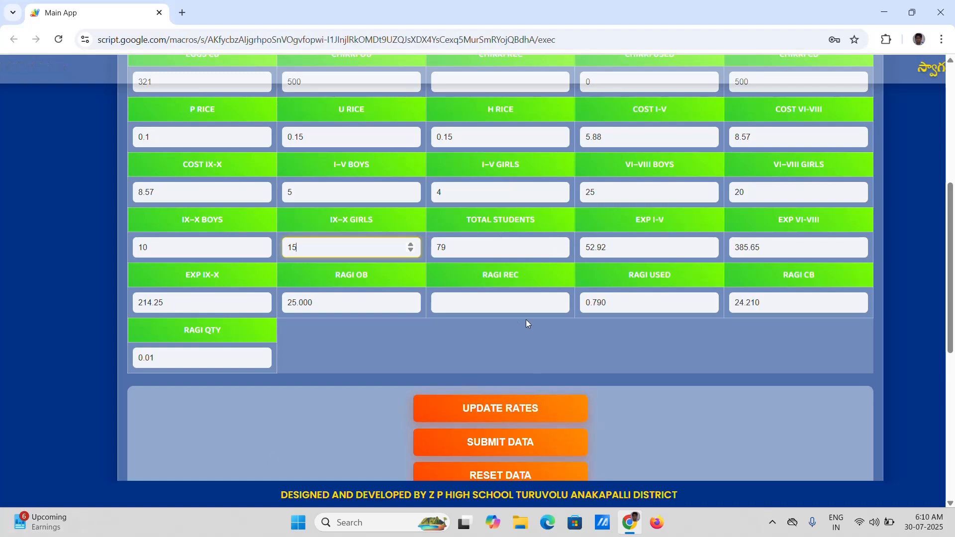
Check the calculated consumption values, submit the day's meal data and close the confirmation message.
scroll(526, 320, "up", 3)
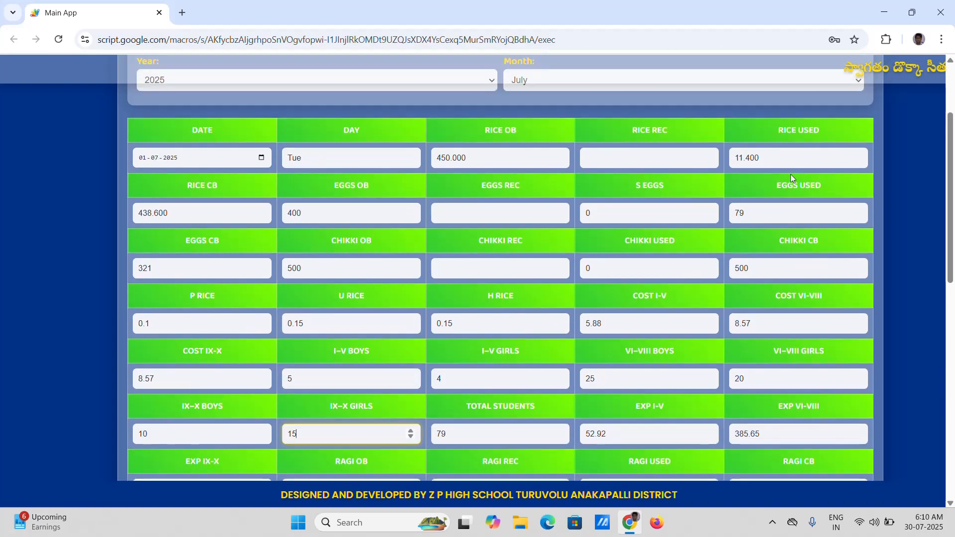
mouse_move(764, 168)
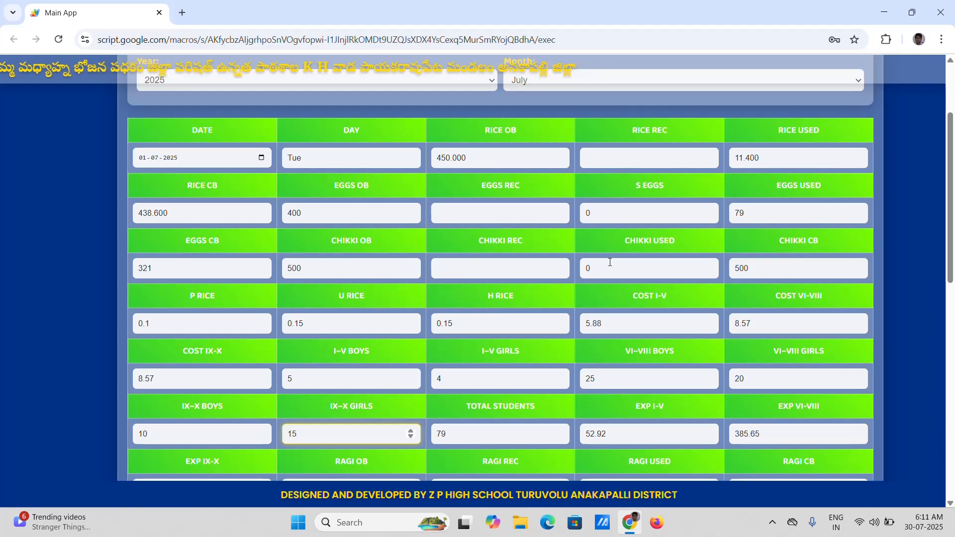
scroll(612, 262, "down", 5)
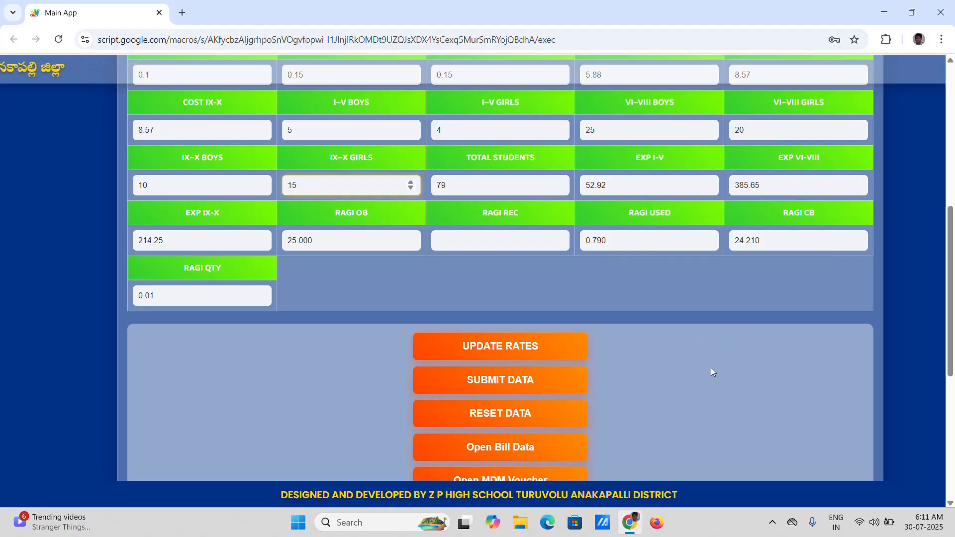
left_click(490, 381)
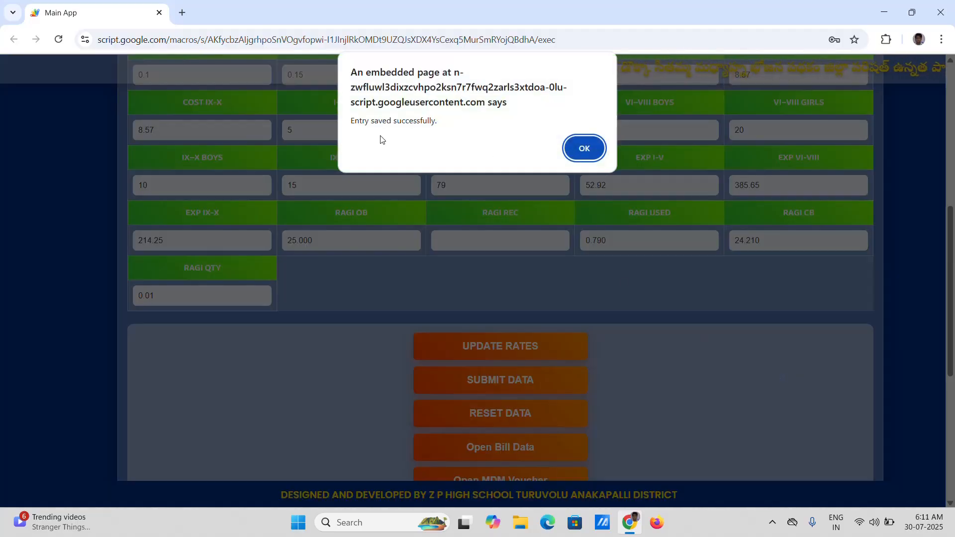
left_click(567, 151)
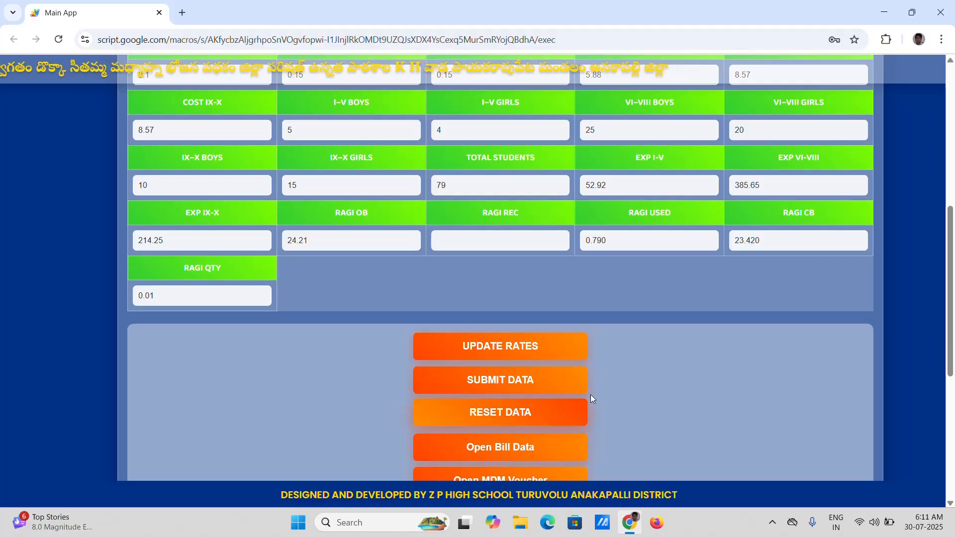
Review the carried-over opening balances, reset today's data fields and confirm the reset.
scroll(592, 399, "up", 6)
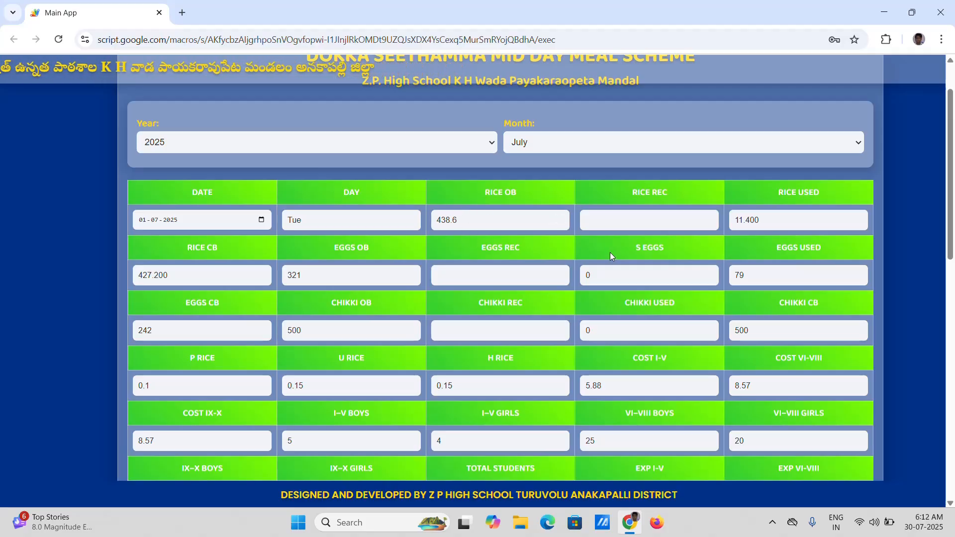
scroll(609, 252, "down", 6)
left_click(522, 350)
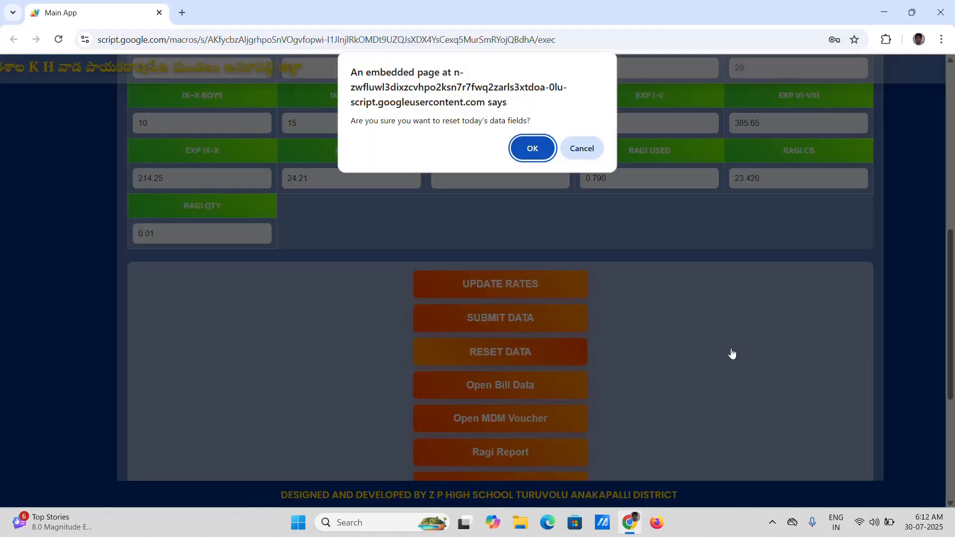
left_click(531, 151)
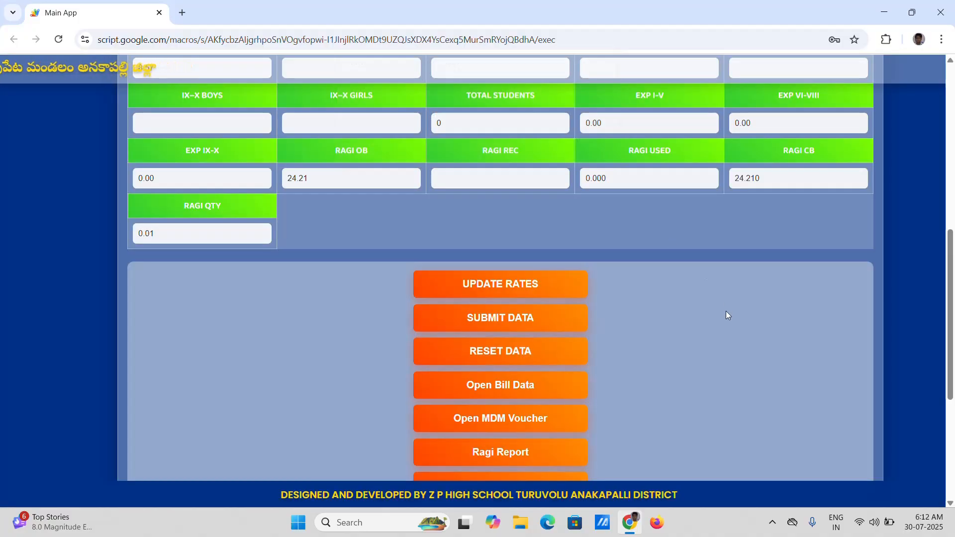
scroll(726, 312, "up", 6)
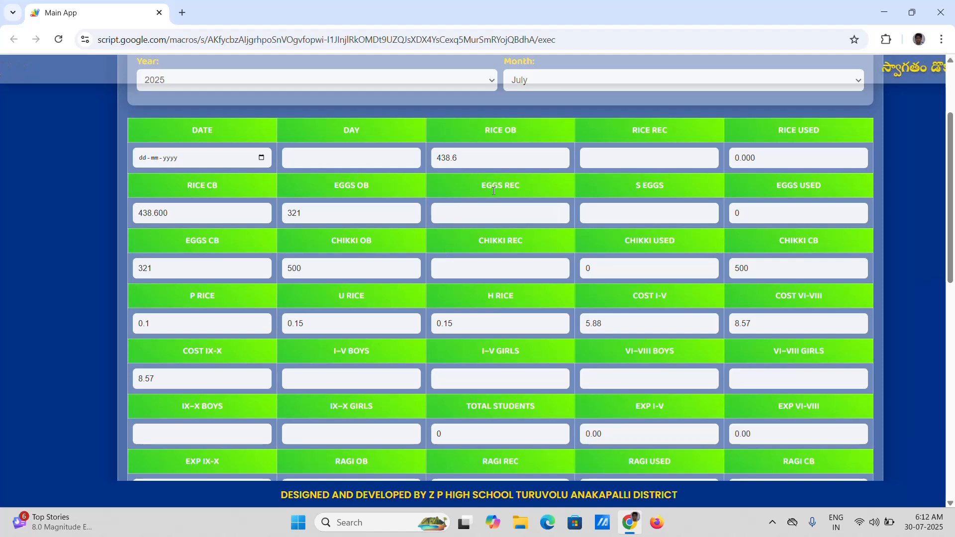
Open the bill data statement and enter the class I–V strength particulars as 2 boys and 8 girls.
scroll(514, 211, "down", 6)
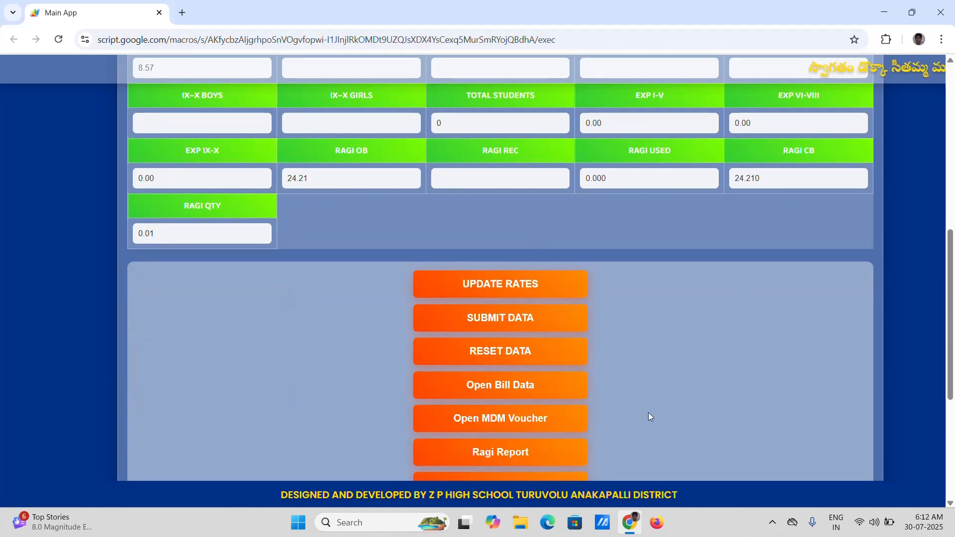
left_click(496, 393)
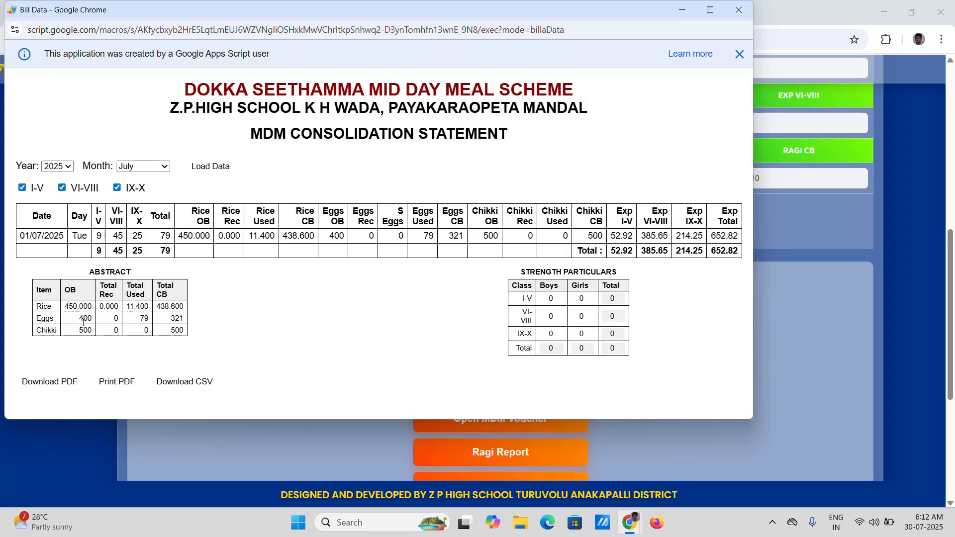
left_click(551, 300)
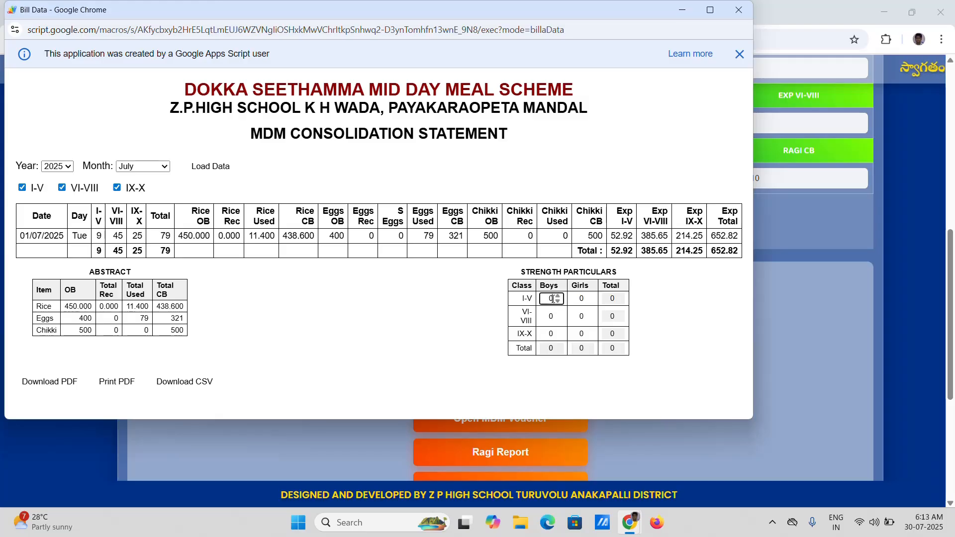
key("BackSpace")
type("2")
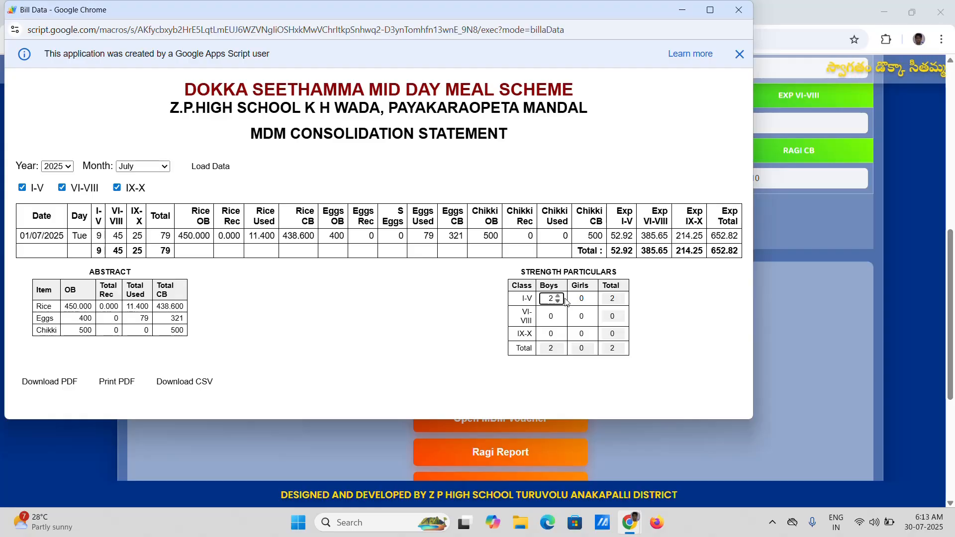
left_click(591, 299)
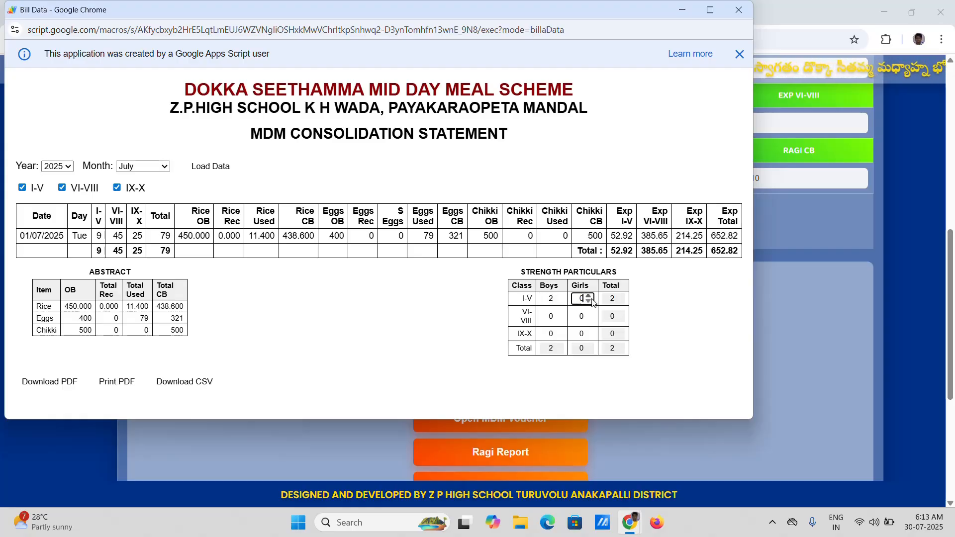
key("BackSpace")
type("8")
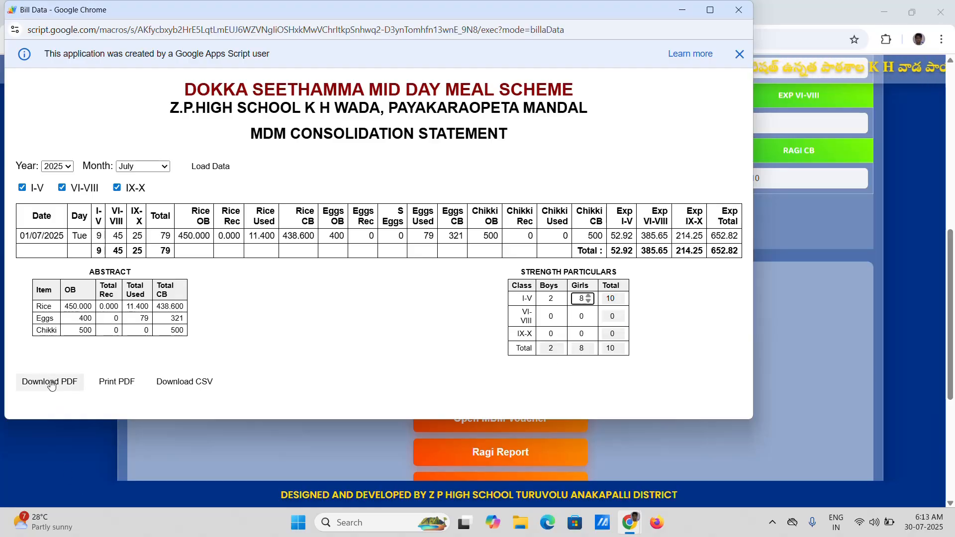
Download the consolidation statement as PDF and CSV, and open the downloaded Bill_Data (7).pdf.
left_click(188, 384)
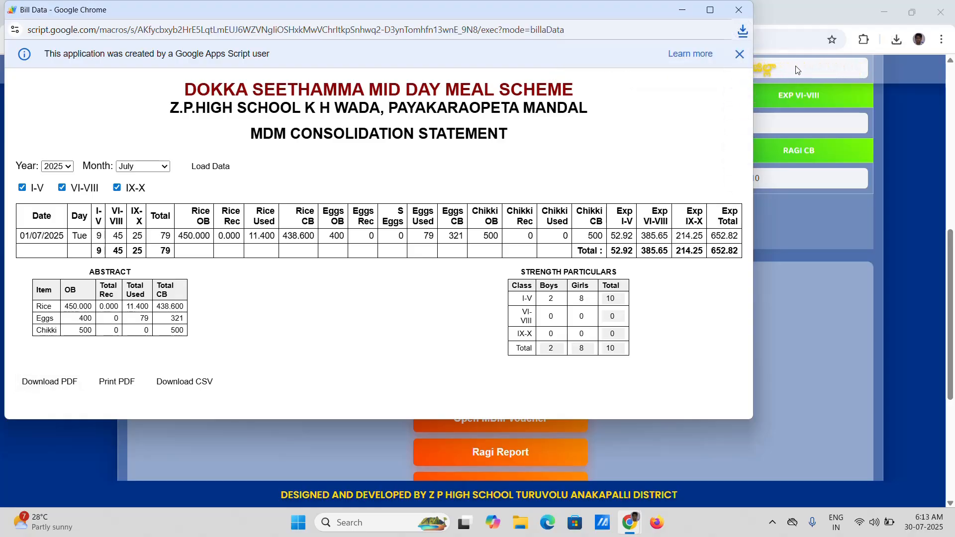
left_click(743, 30)
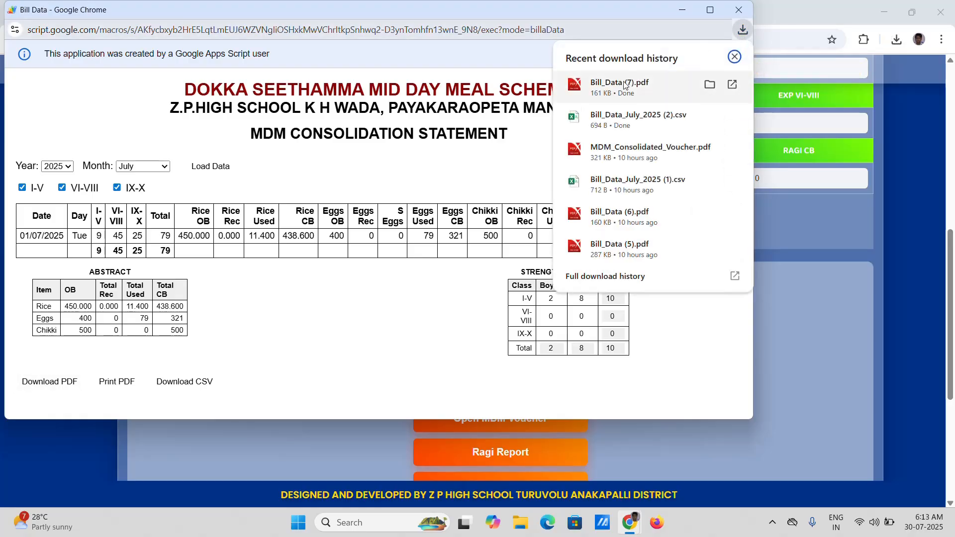
left_click(624, 85)
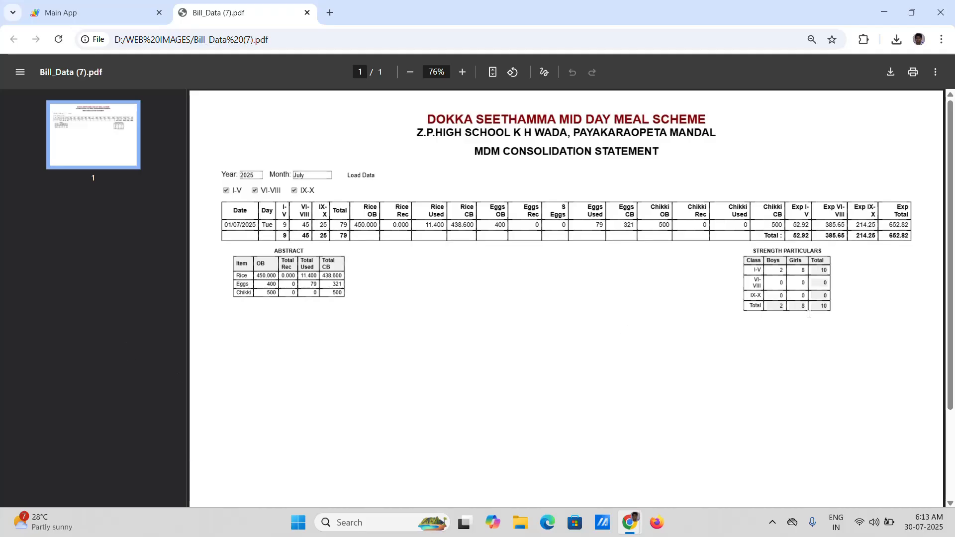
Open the MDM voucher from the main app, try 2 and 4 as the number of cook cum helpers, and set it back to 3.
left_click(84, 11)
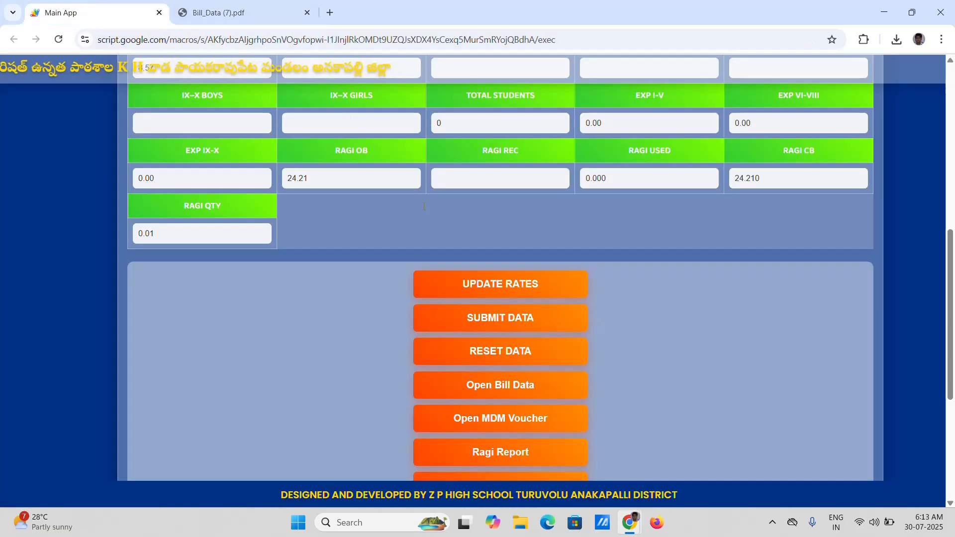
left_click(512, 420)
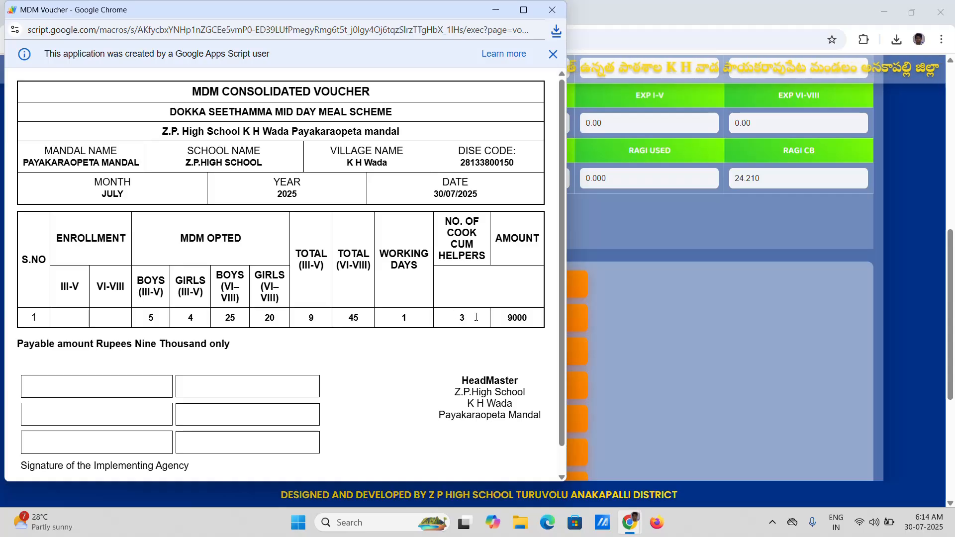
left_click(465, 318)
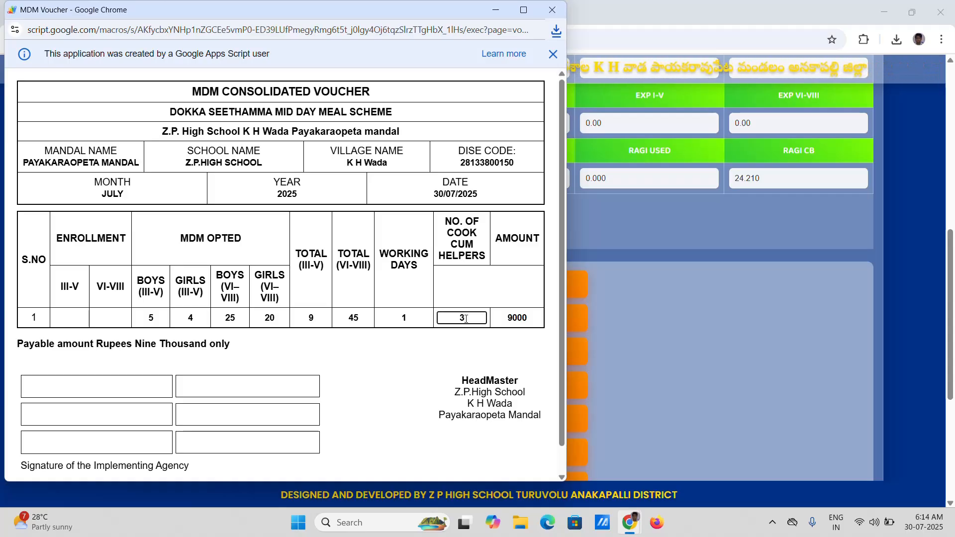
key("BackSpace")
type("2")
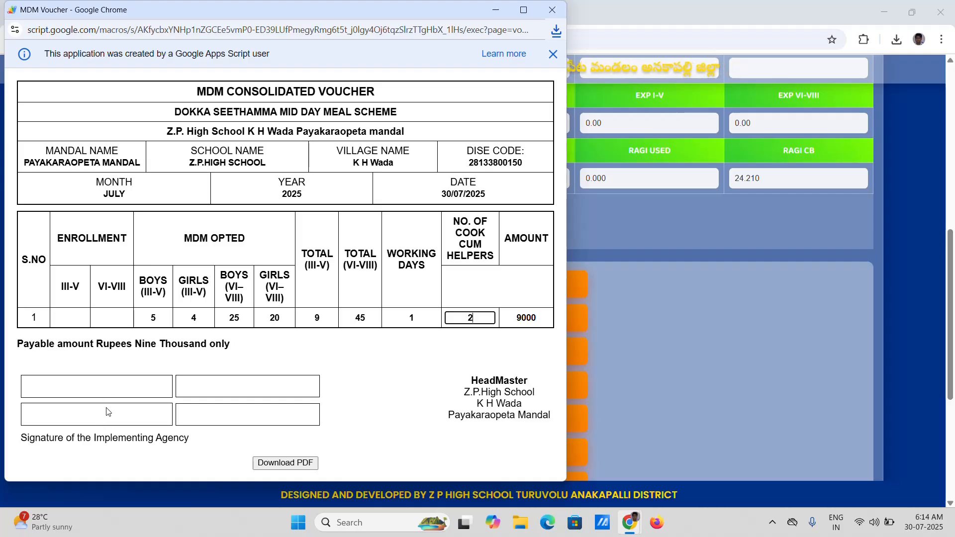
key("BackSpace")
type("4")
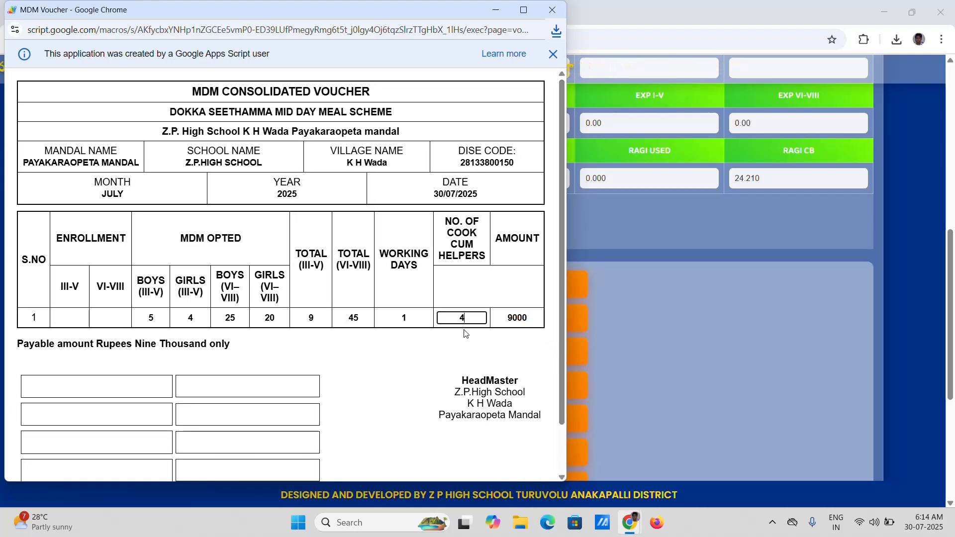
key("BackSpace")
type("3")
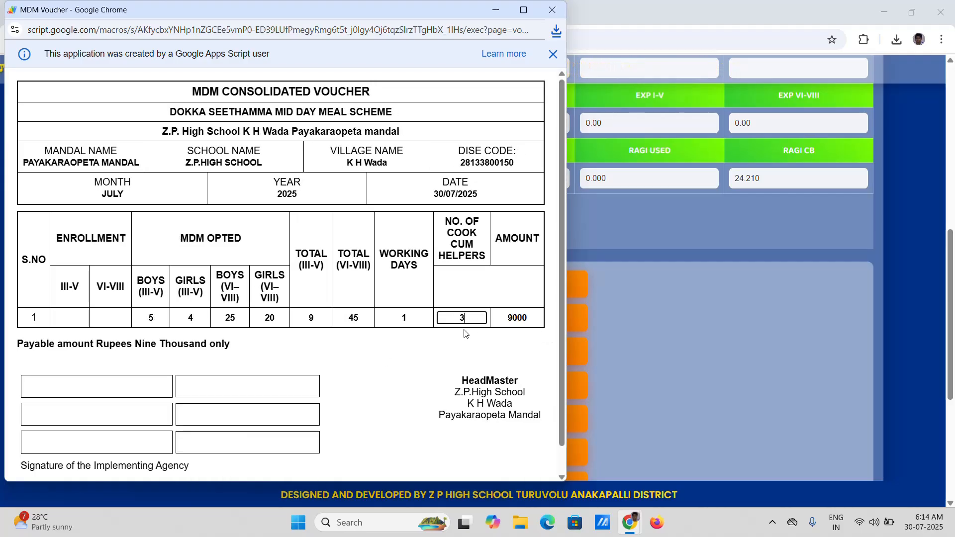
Check the voucher's editable amount, DISE code, village, school and mandal fields, and close the voucher.
left_click(514, 319)
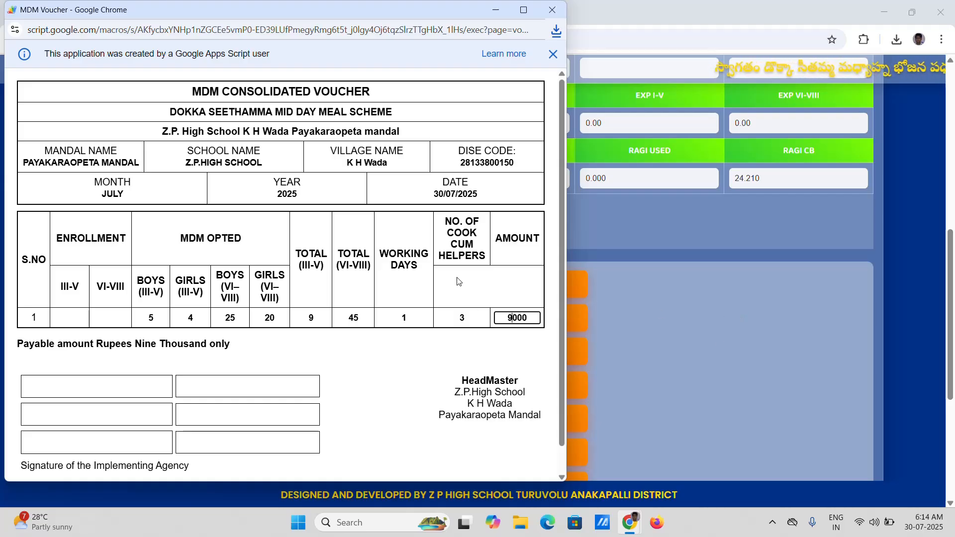
left_click(499, 165)
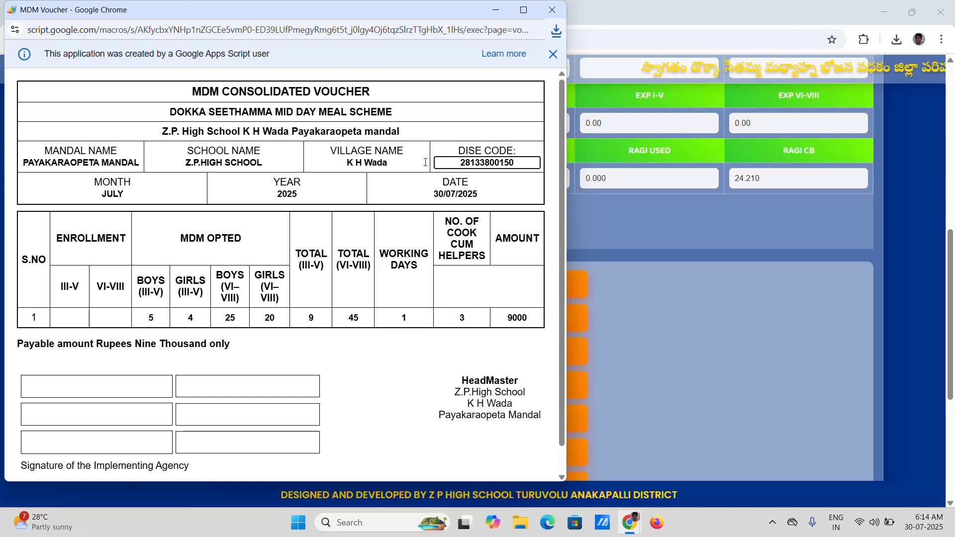
left_click(394, 162)
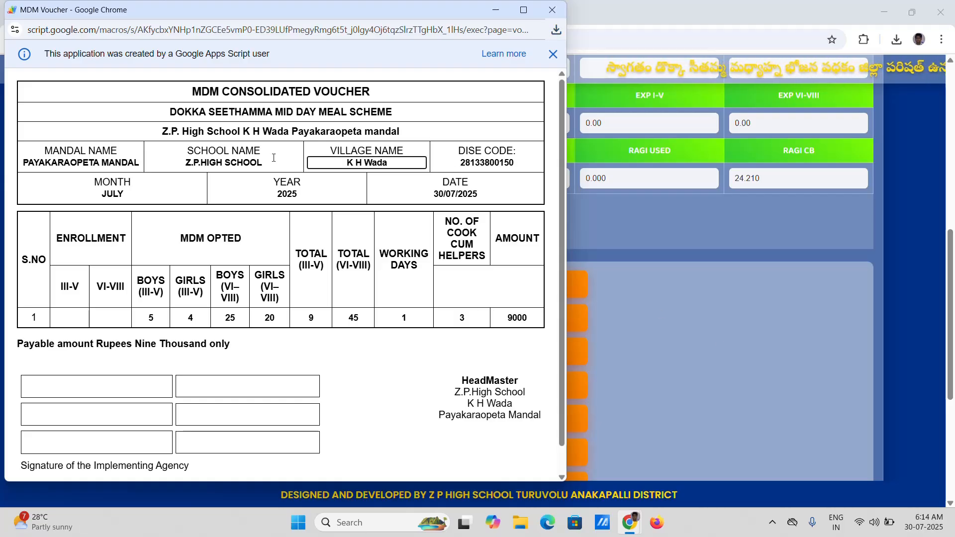
left_click(244, 164)
left_click(120, 164)
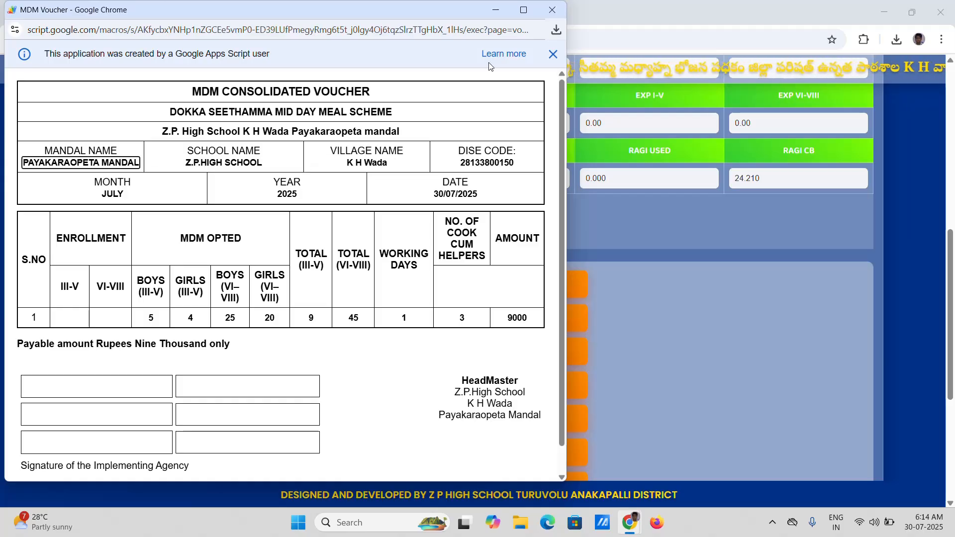
left_click(552, 9)
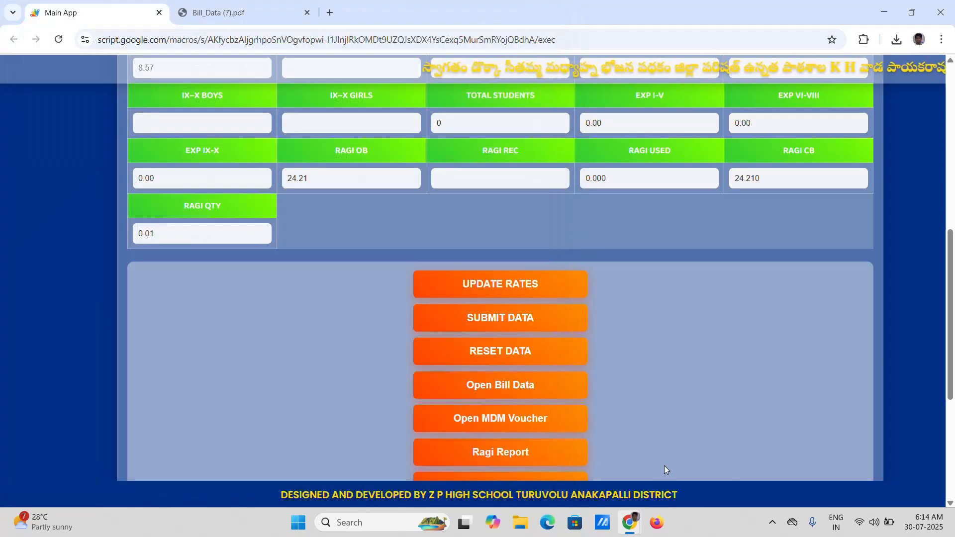
Review the Ragi and Jaggery report and the detail form's egg, chikki and rice expenditure statements, closing each report.
left_click(501, 452)
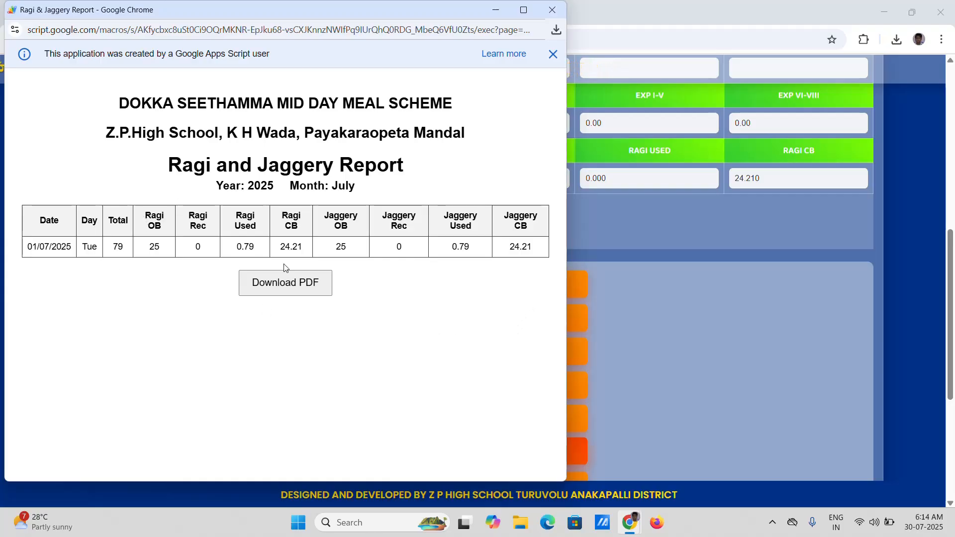
left_click(556, 13)
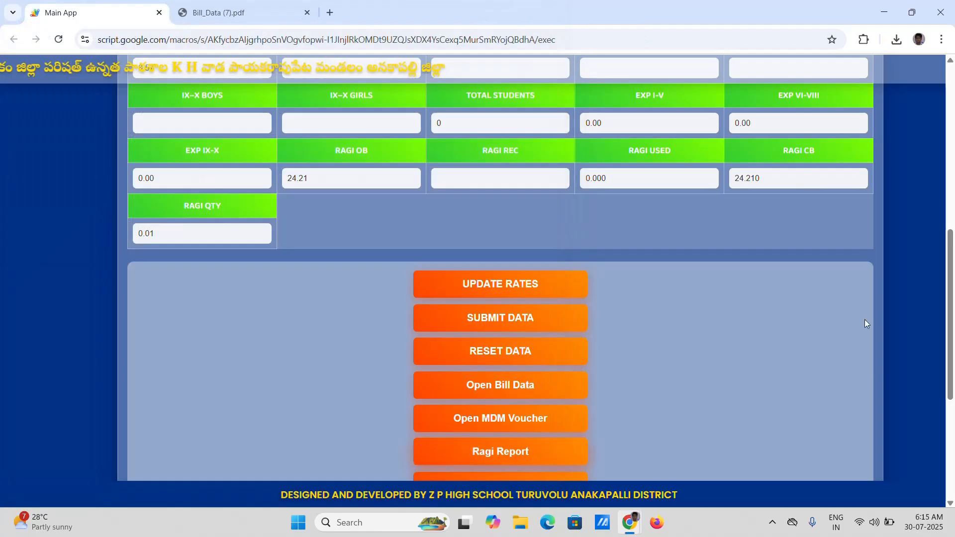
scroll(740, 376, "down", 4)
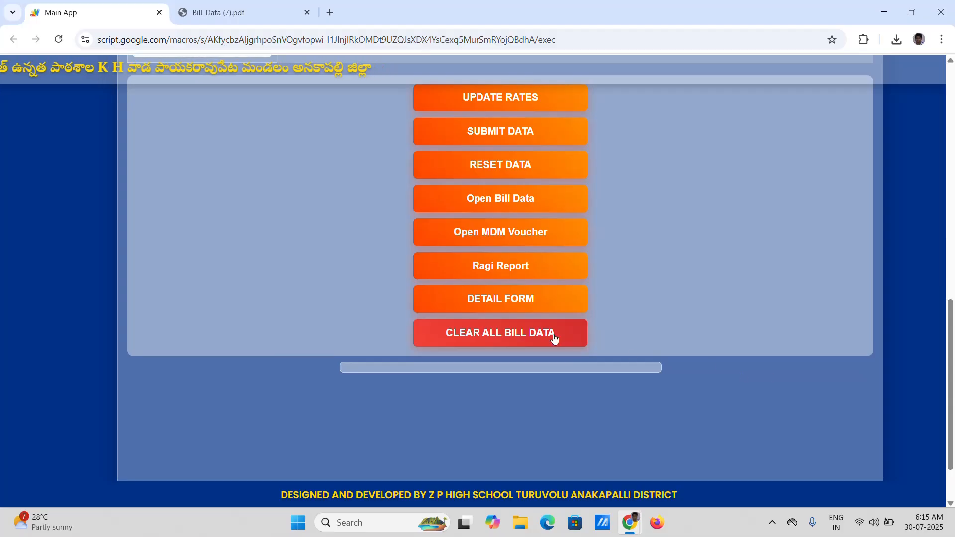
left_click(494, 306)
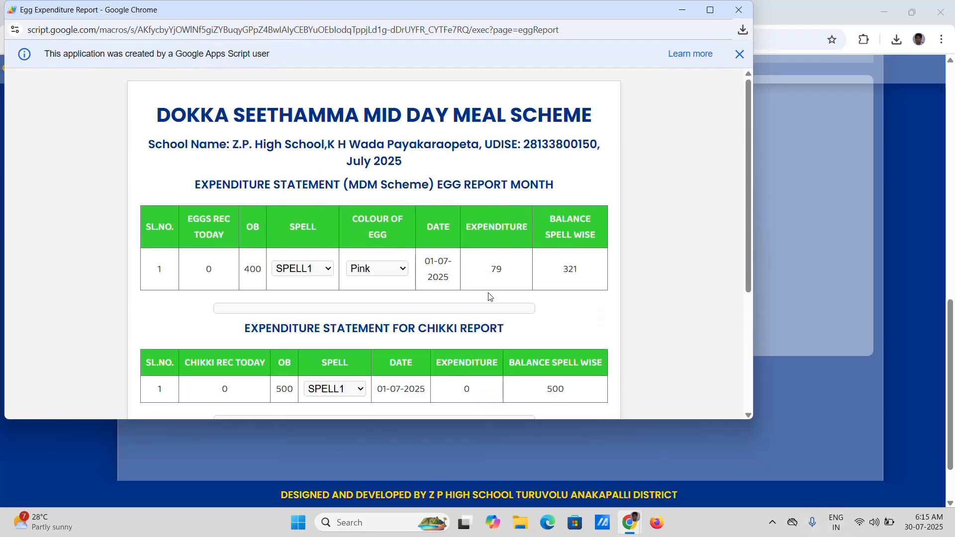
left_click(710, 9)
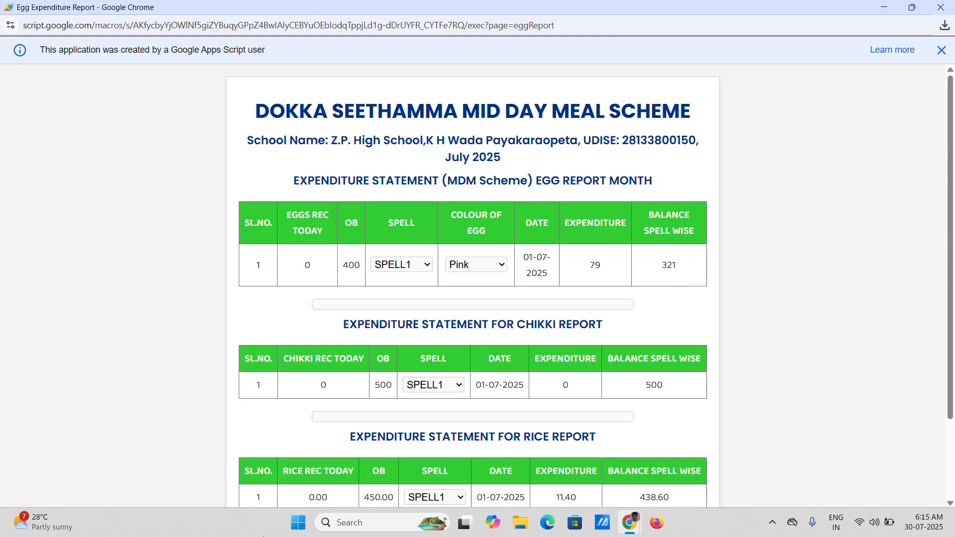
scroll(537, 403, "down", 2)
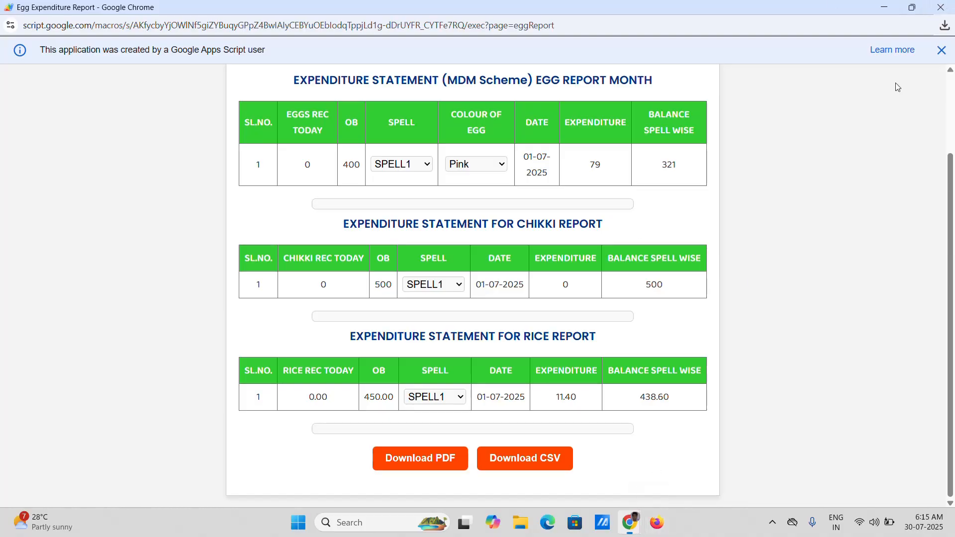
left_click(940, 7)
Set the meal entry date to 2 July 2025 and enter 100 as the rice received.
scroll(458, 411, "up", 10)
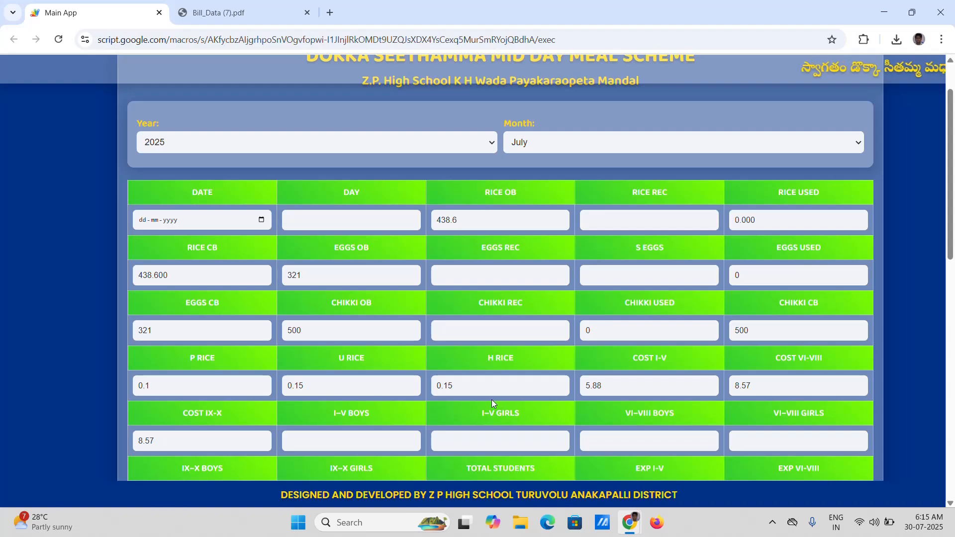
left_click(261, 220)
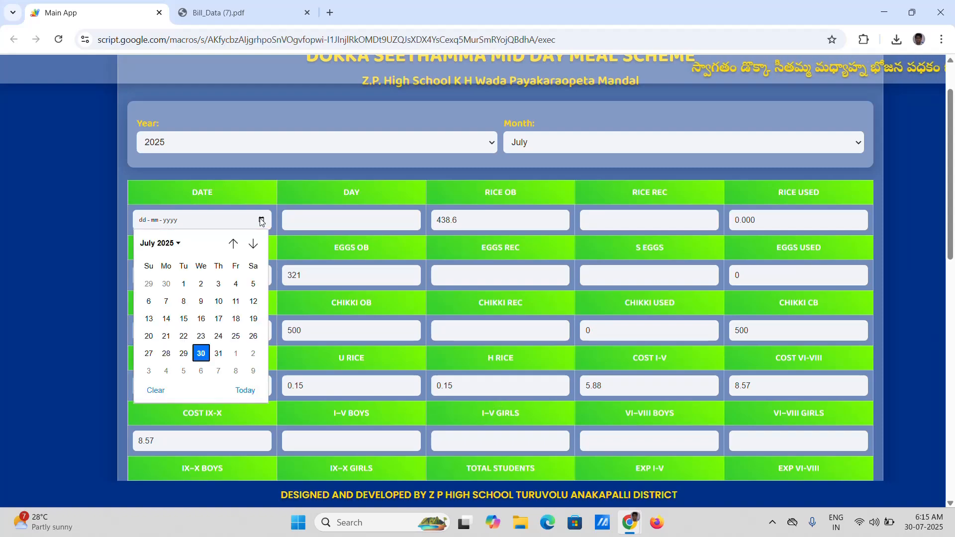
left_click(204, 288)
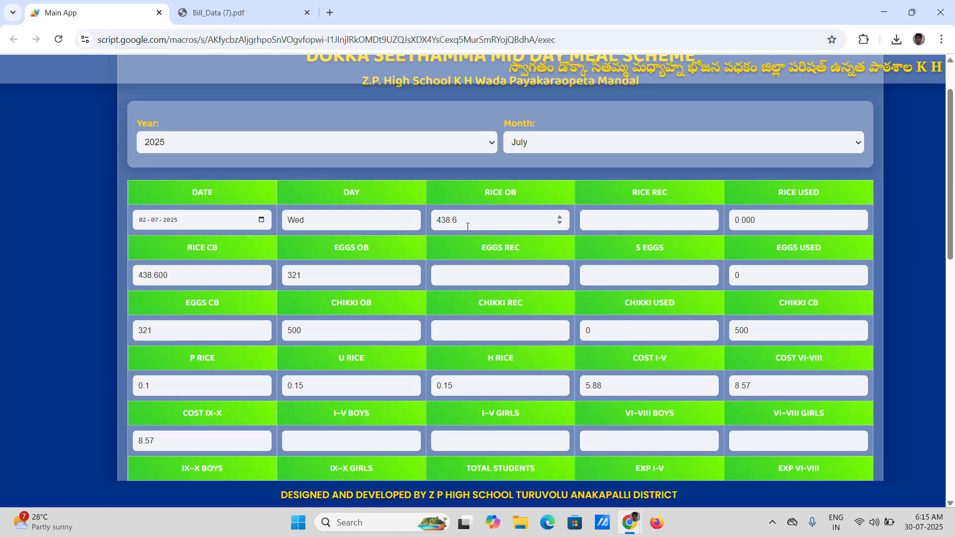
left_click(590, 222)
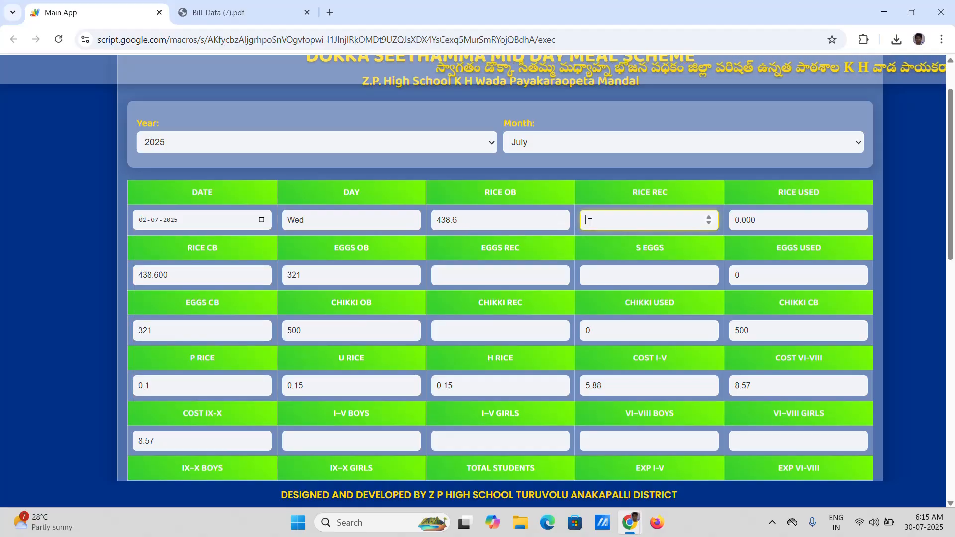
type("100")
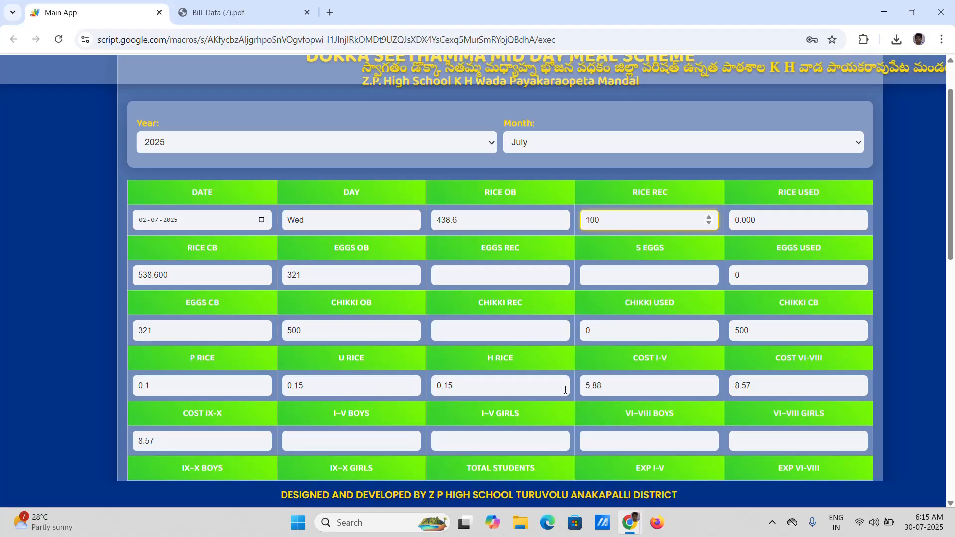
Enter 100 for the eggs received and 100 for the chikki received.
left_click(468, 276)
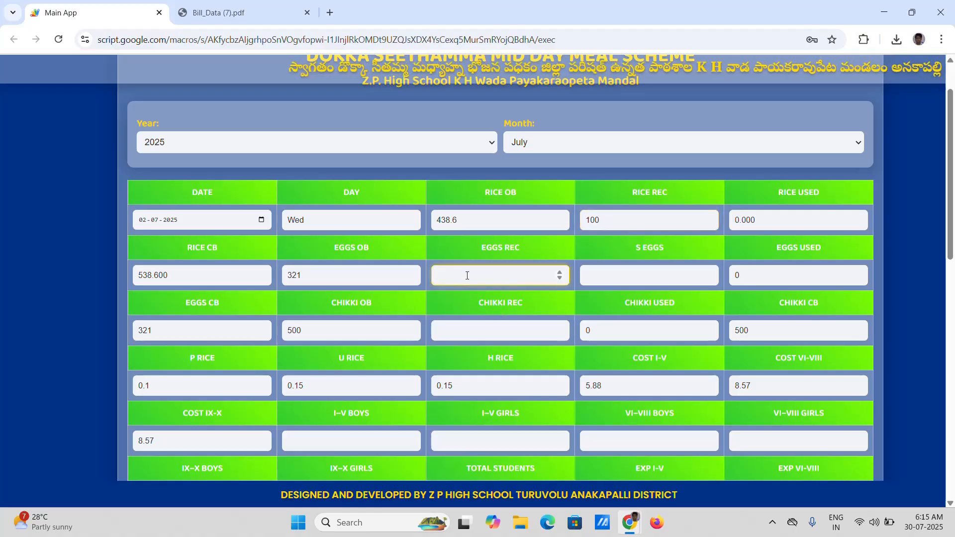
type("100")
scroll(463, 217, "down", 3)
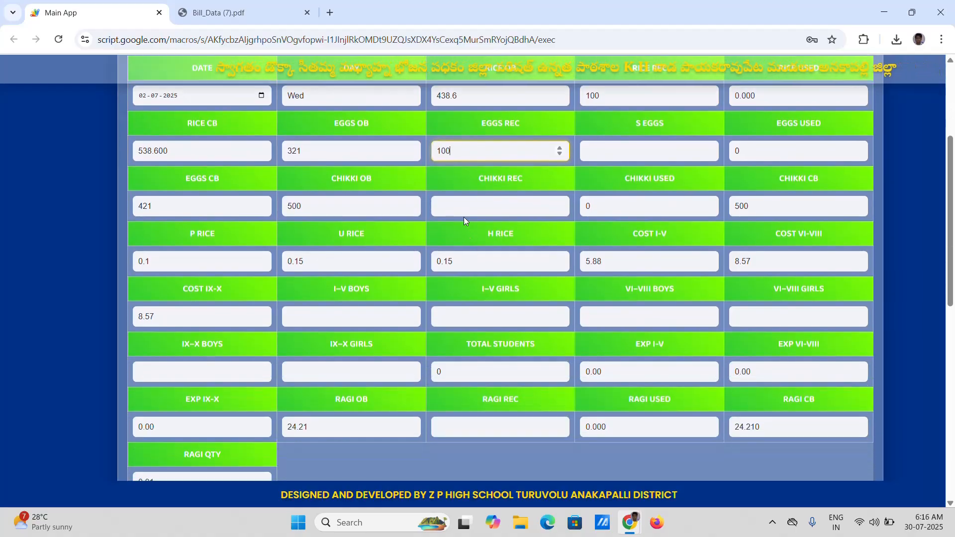
left_click(460, 202)
type("100")
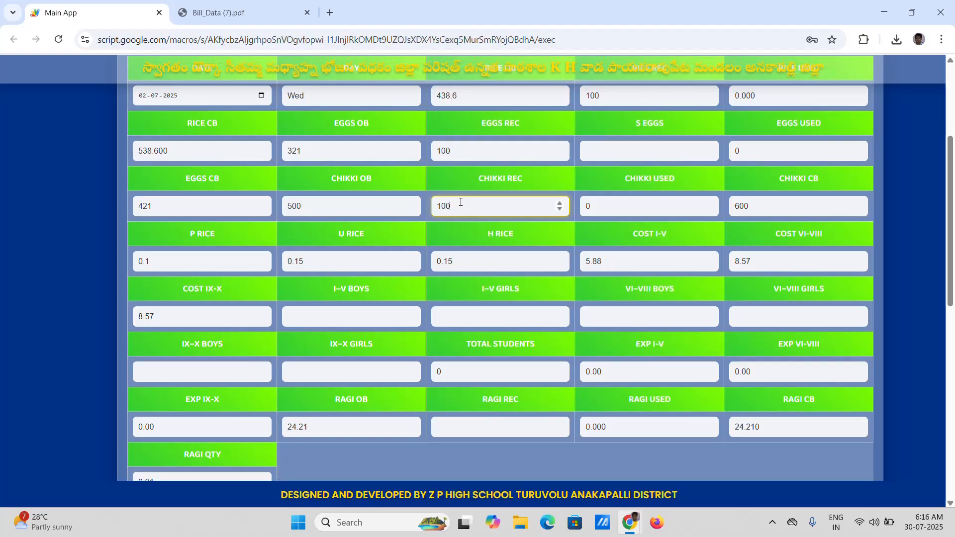
scroll(460, 202, "down", 3)
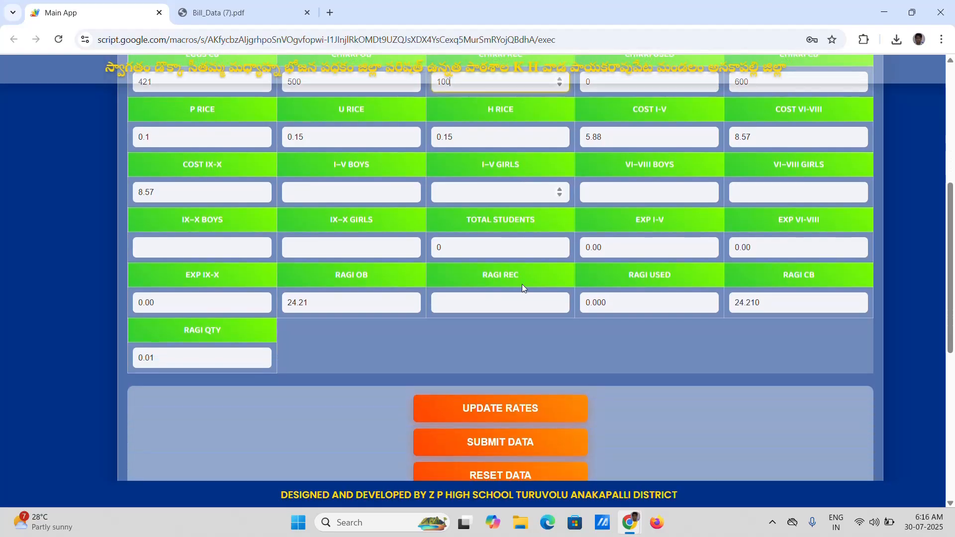
Enter the student counts: 4 I–V boys, 5 I–V girls, 41 VI–VIII girls and 40 IX–X boys.
left_click(335, 196)
type("4")
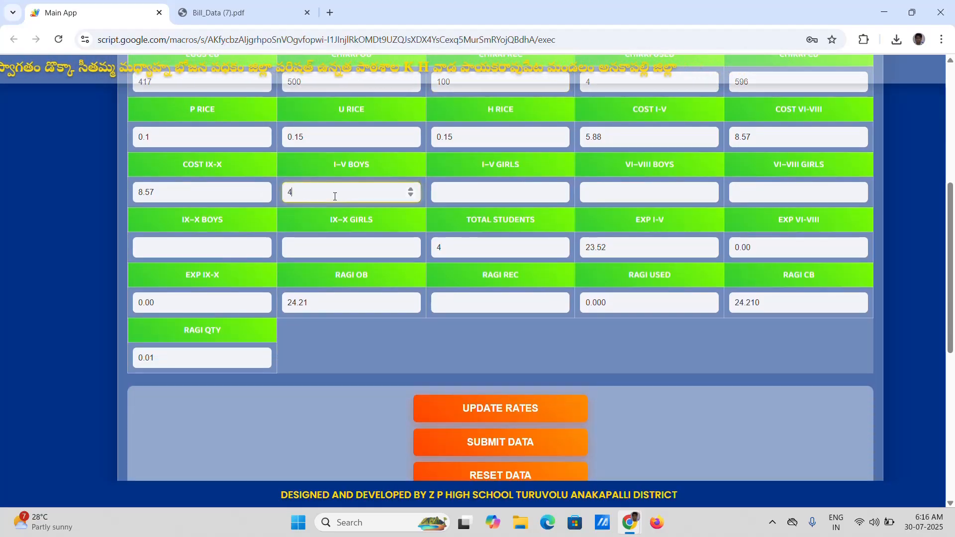
left_click(501, 197)
type("5")
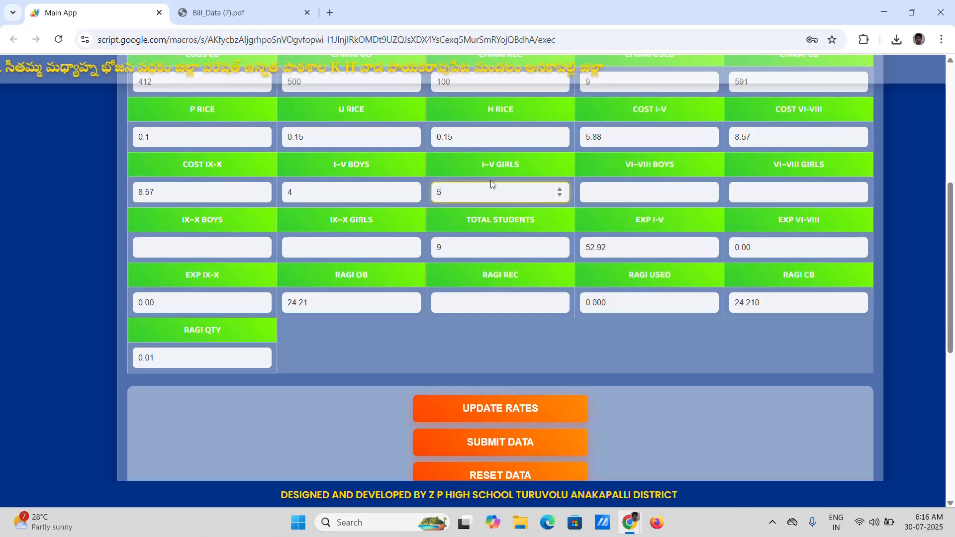
left_click(817, 185)
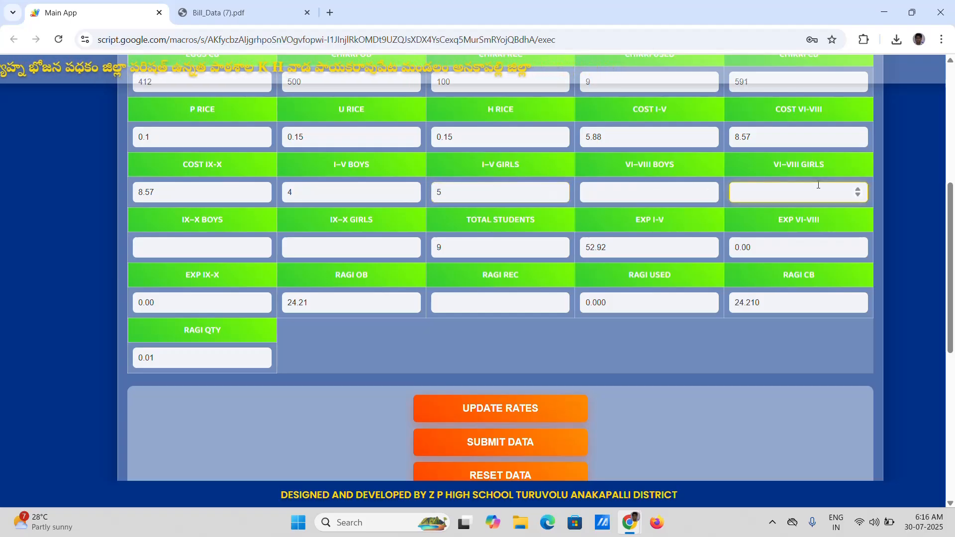
type("41")
left_click(167, 244)
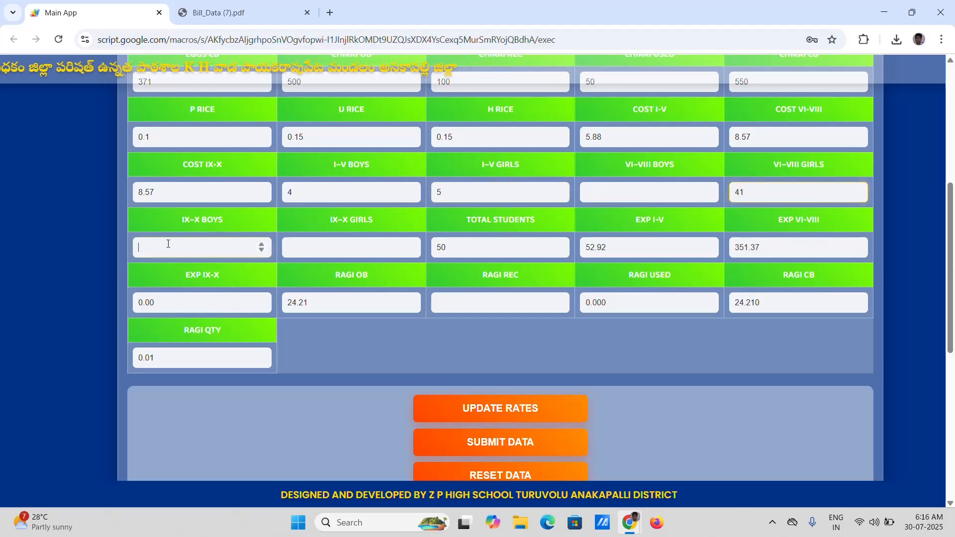
type("40")
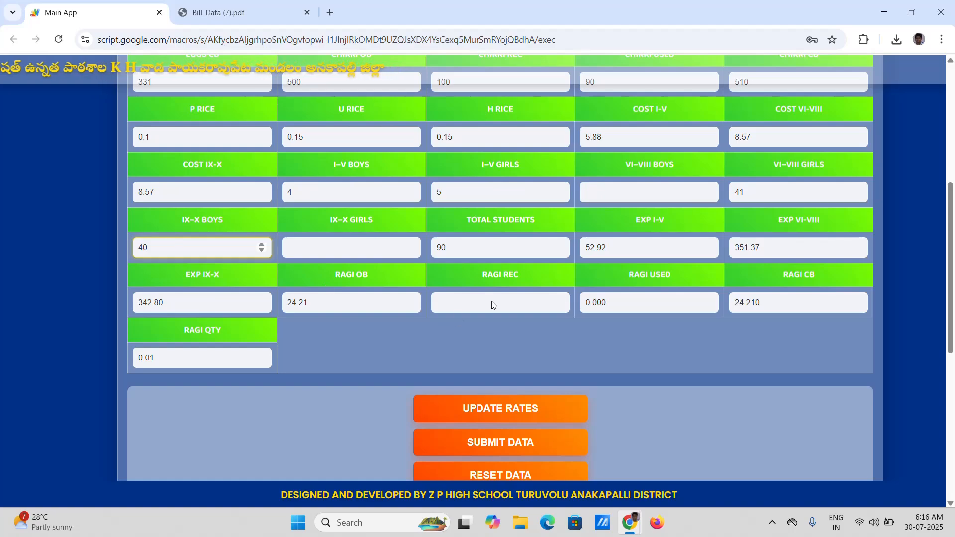
Submit the 2 July entry and review it in the bill data's MDM consolidation statement, closing the report.
scroll(695, 369, "up", 3)
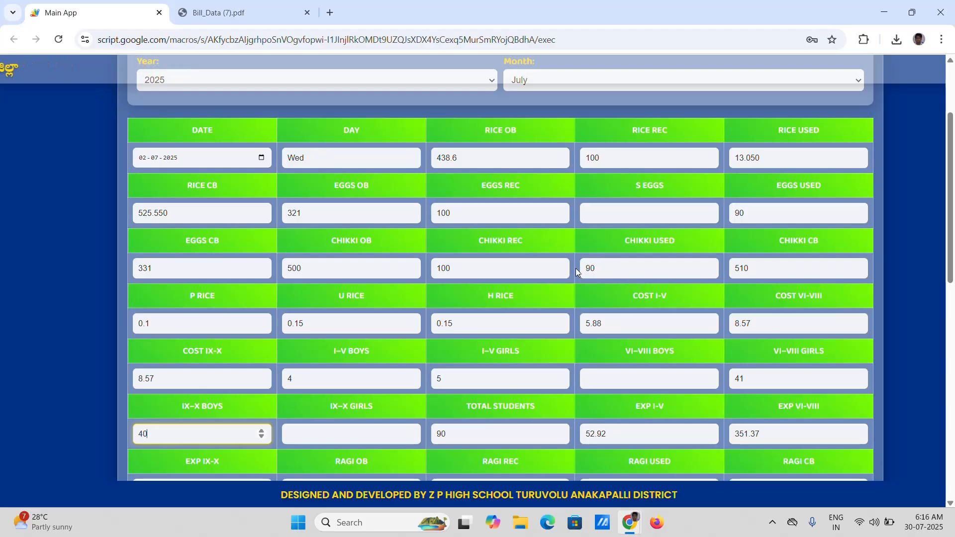
scroll(611, 280, "down", 6)
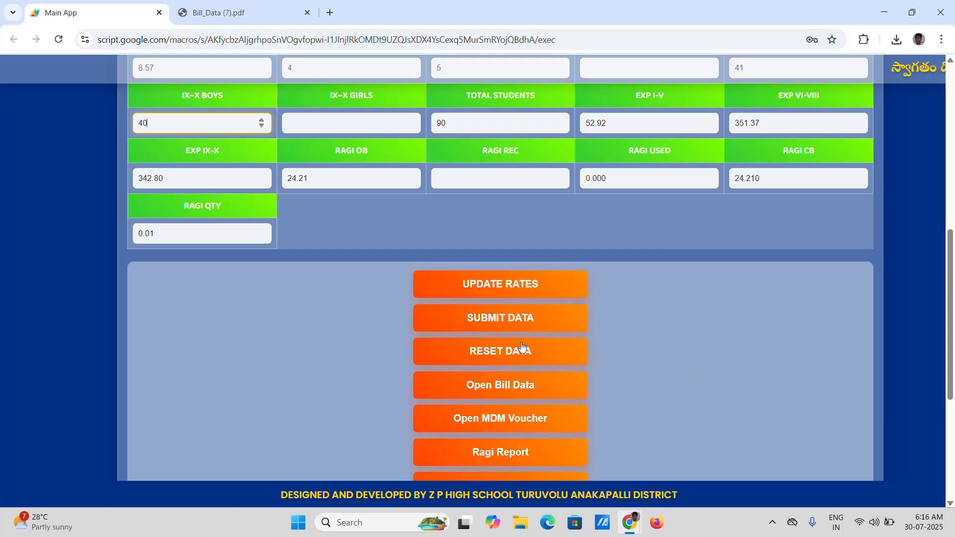
left_click(496, 320)
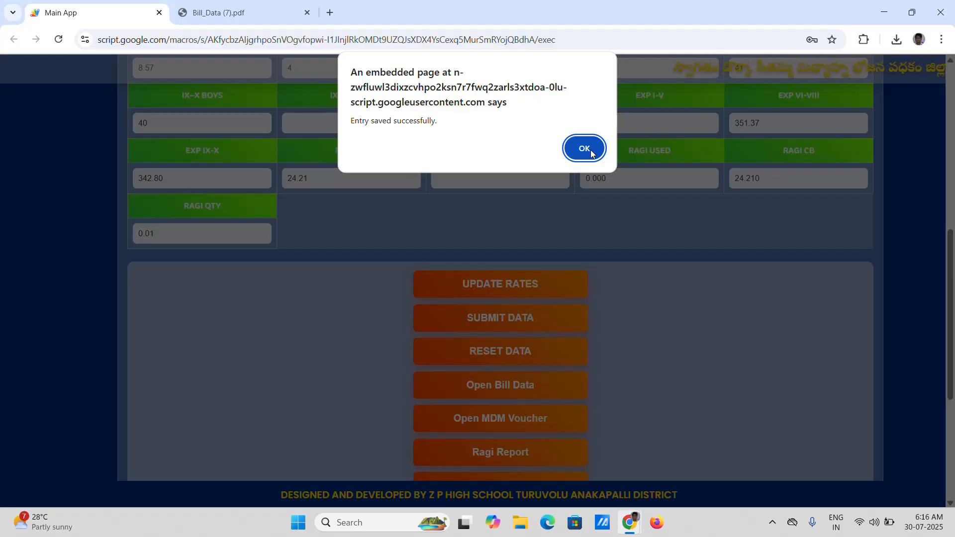
left_click(583, 149)
left_click(515, 393)
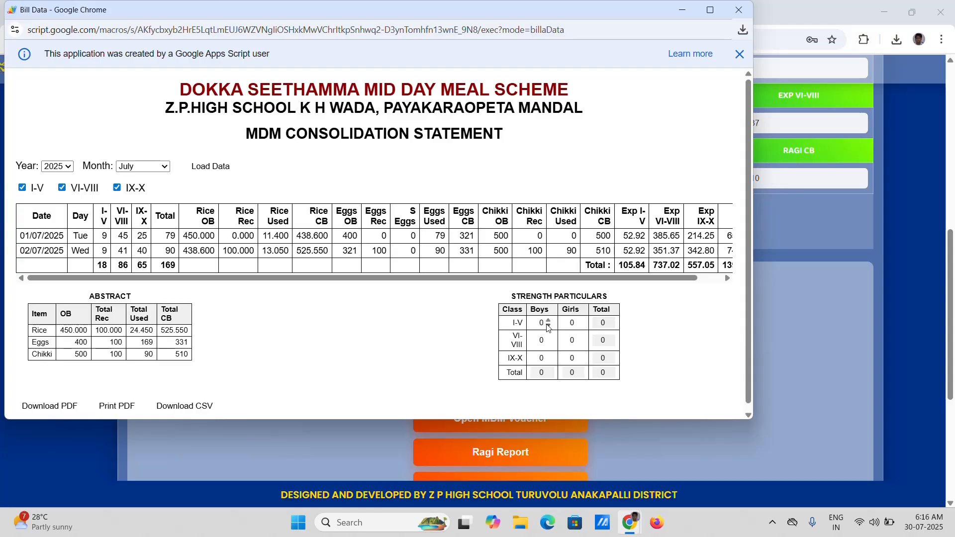
left_click(739, 10)
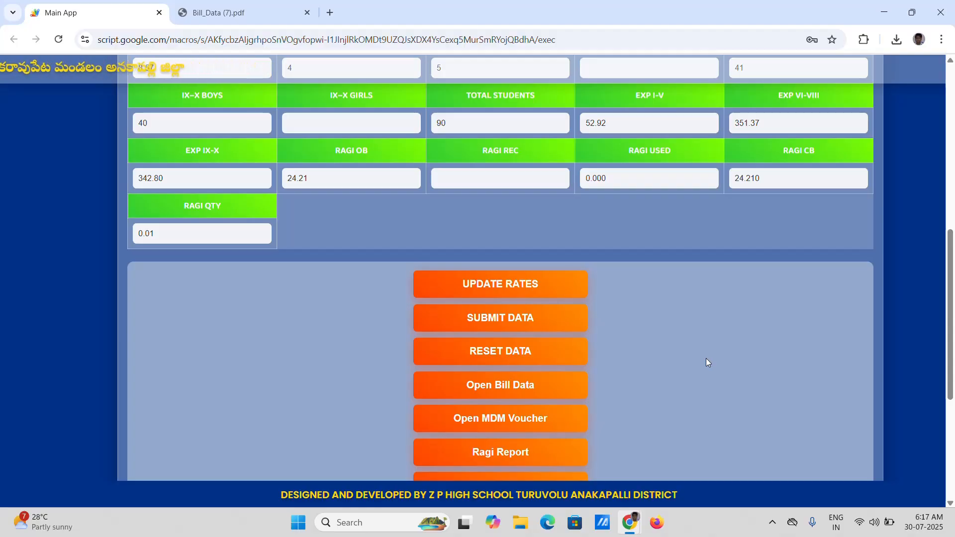
Clear all bill data, authorising the deletion with the Bill sheet password.
scroll(720, 340, "down", 5)
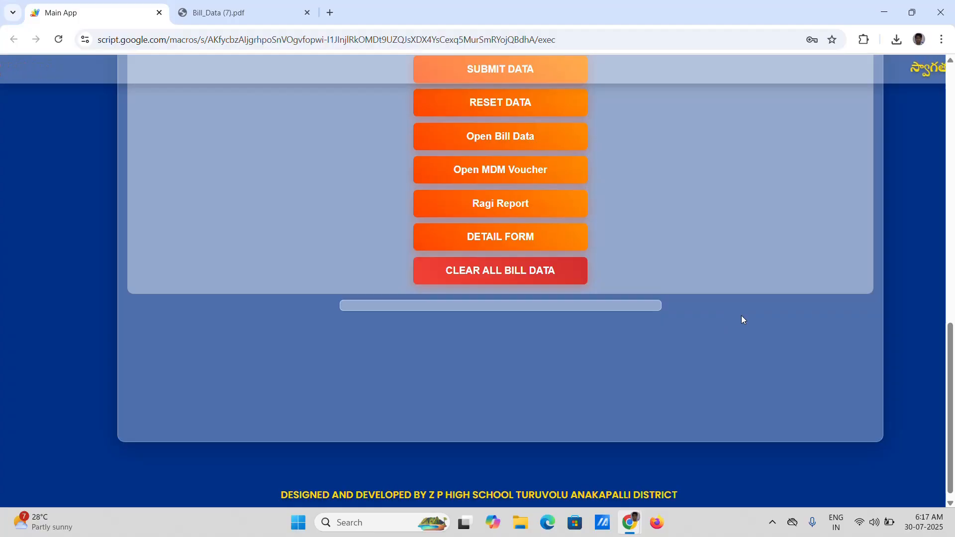
left_click(491, 274)
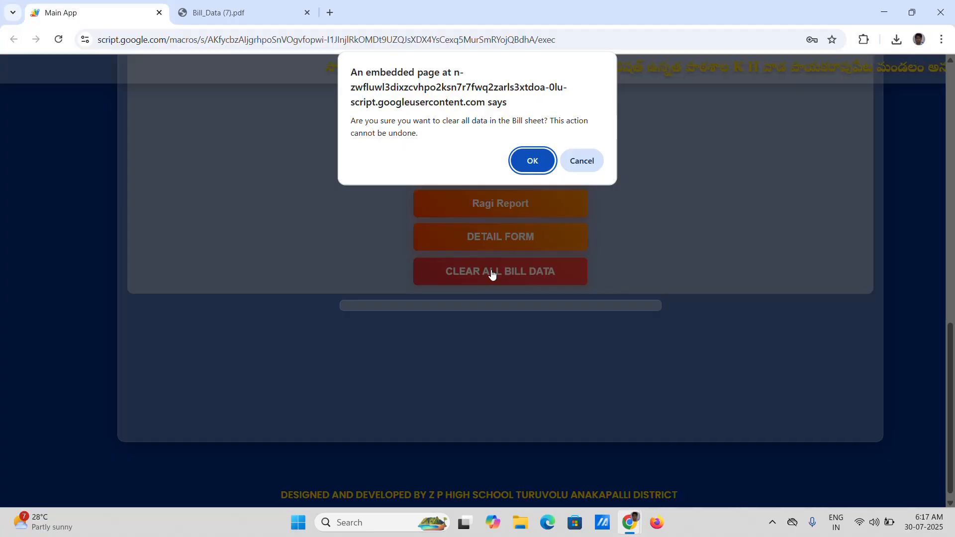
left_click(531, 169)
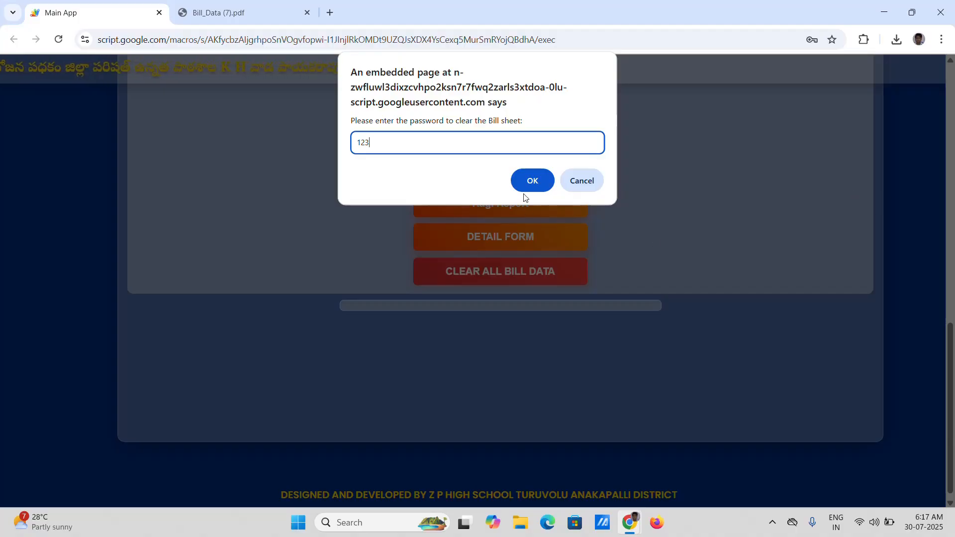
left_click(530, 181)
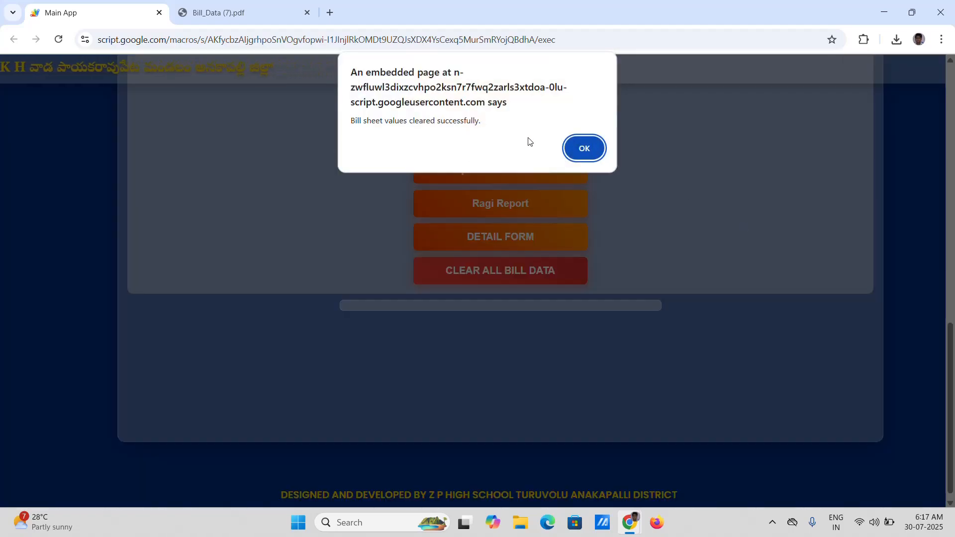
left_click(584, 147)
Reset the daily meal entry form to empty its date, received quantities and student counts.
scroll(766, 201, "up", 10)
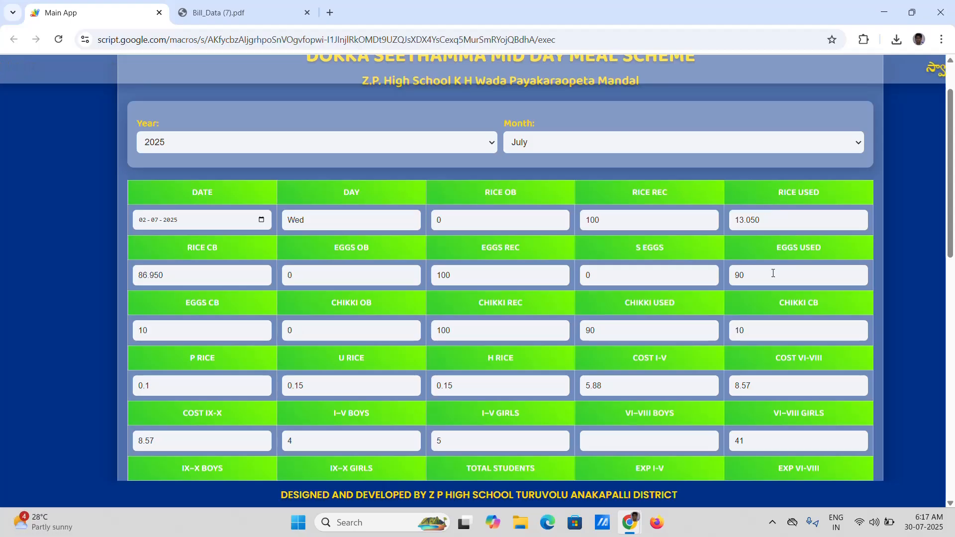
scroll(638, 271, "down", 5)
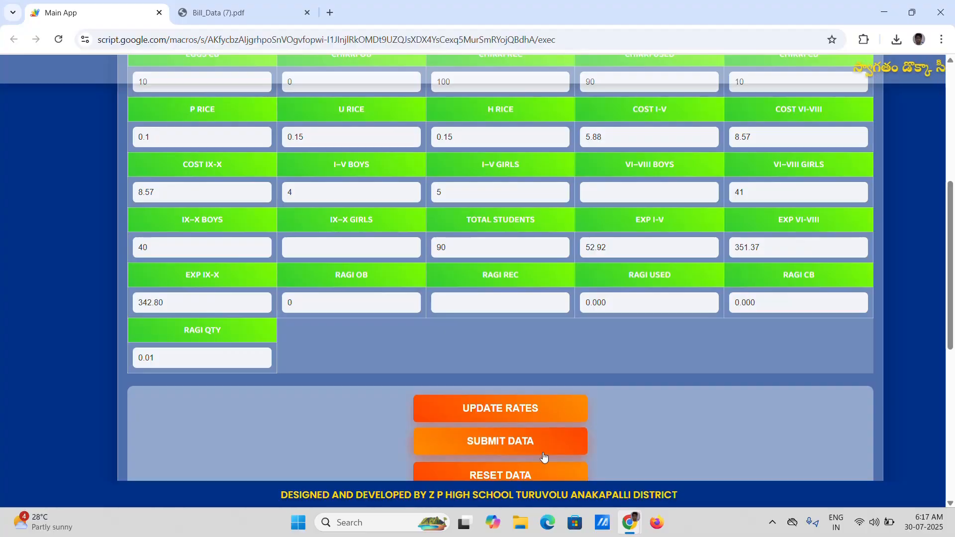
left_click(506, 475)
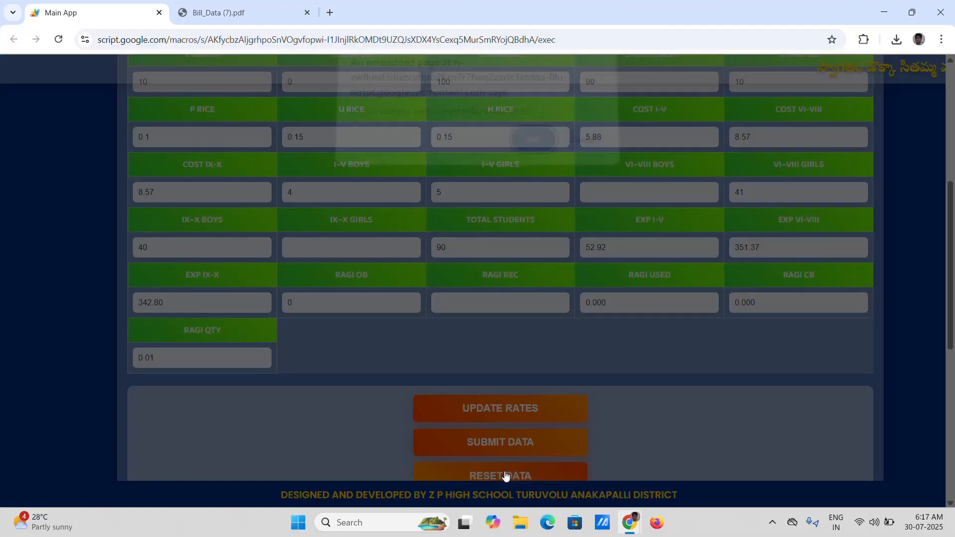
left_click(533, 147)
scroll(668, 346, "up", 6)
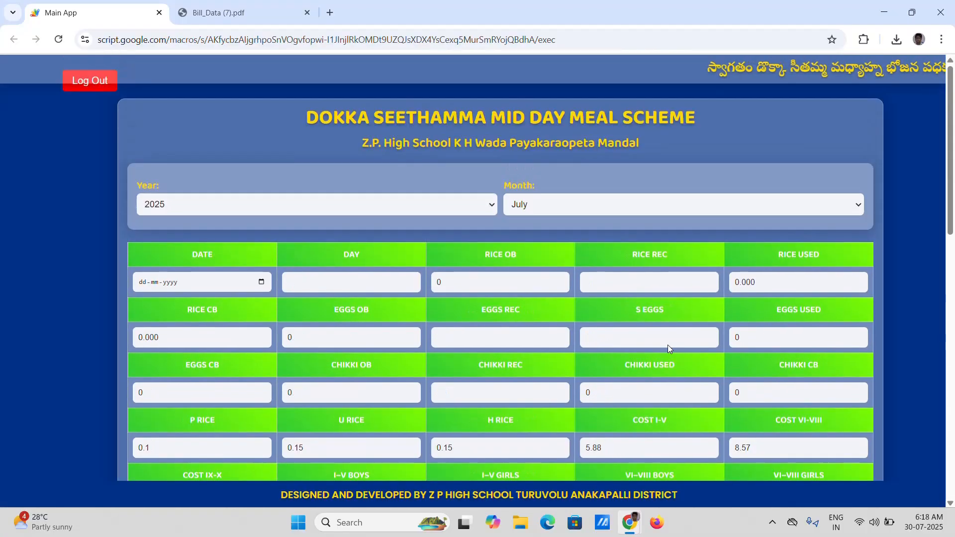
Check the July 2025 bill data report after the clearing, dismissing the chat notification and closing the report.
scroll(664, 328, "down", 10)
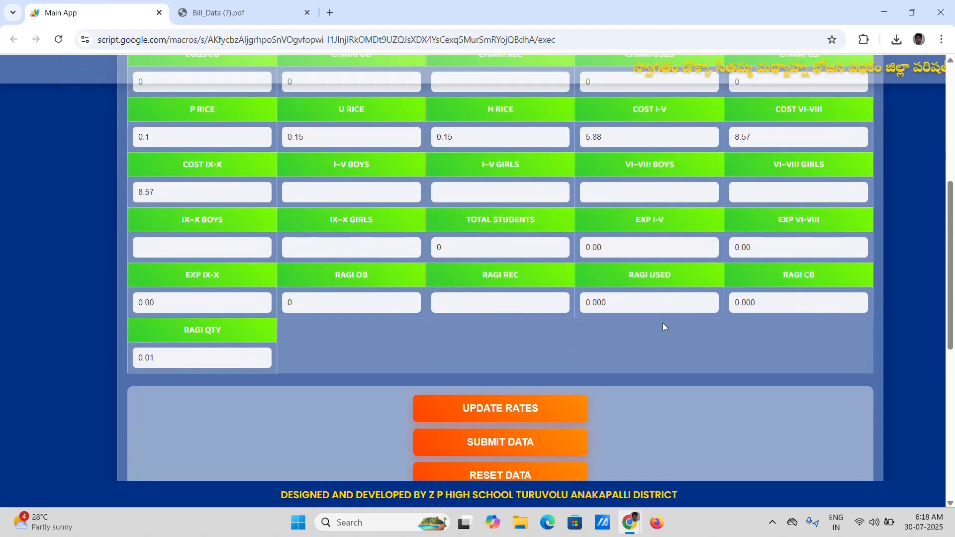
left_click(502, 262)
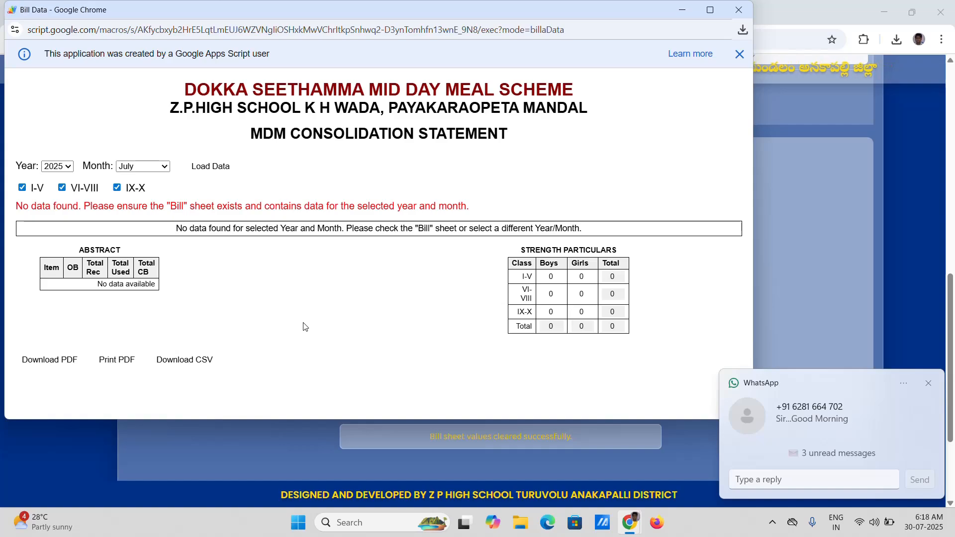
left_click(927, 383)
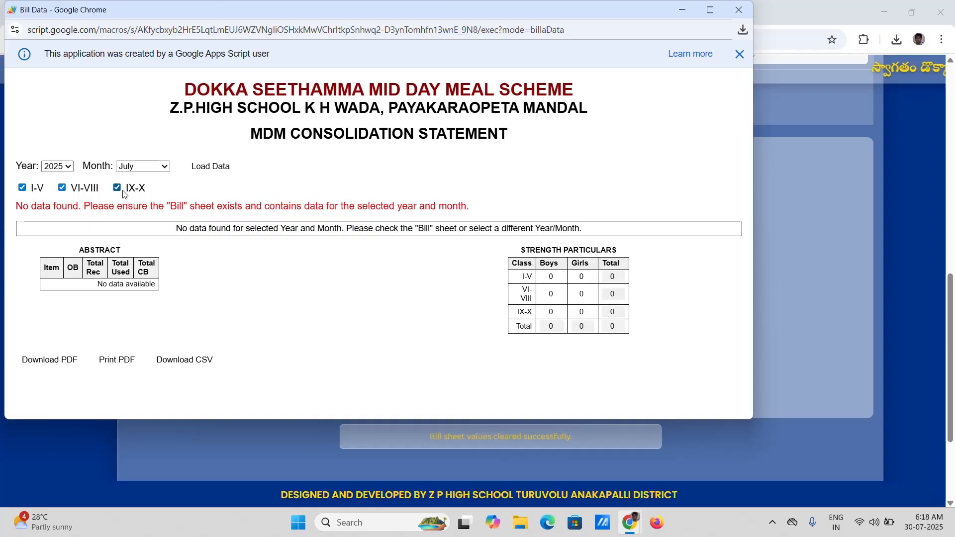
left_click(740, 10)
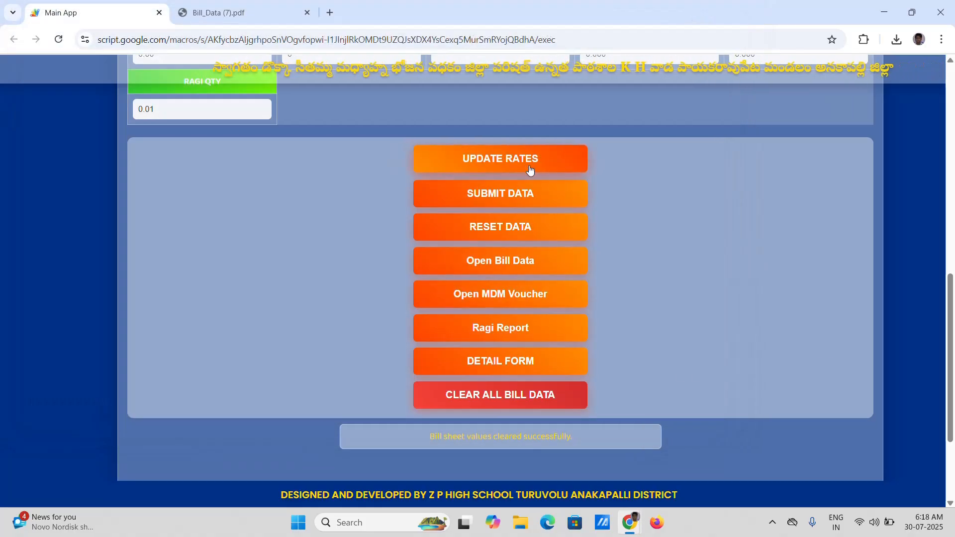
scroll(642, 205, "up", 2)
scroll(643, 253, "up", 3)
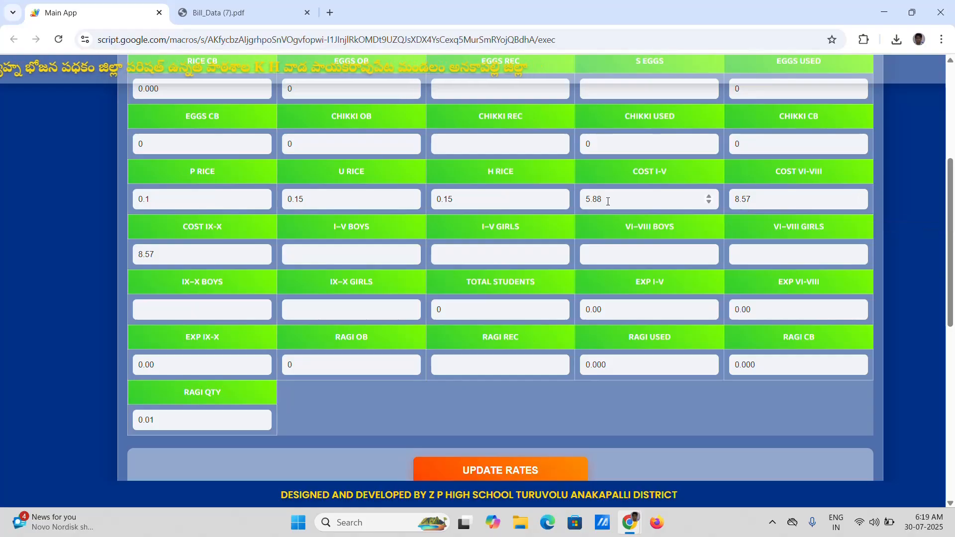
scroll(604, 226, "down", 1)
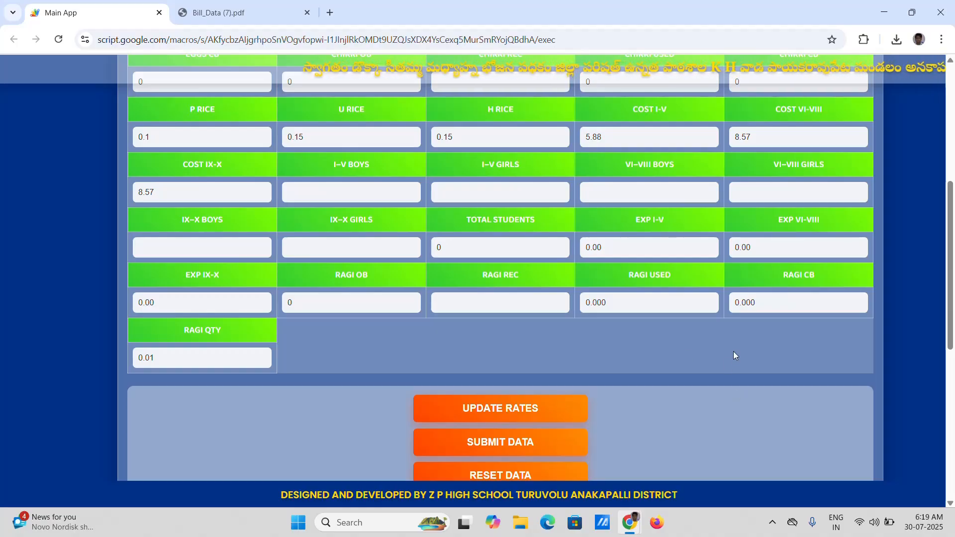
scroll(758, 364, "up", 4)
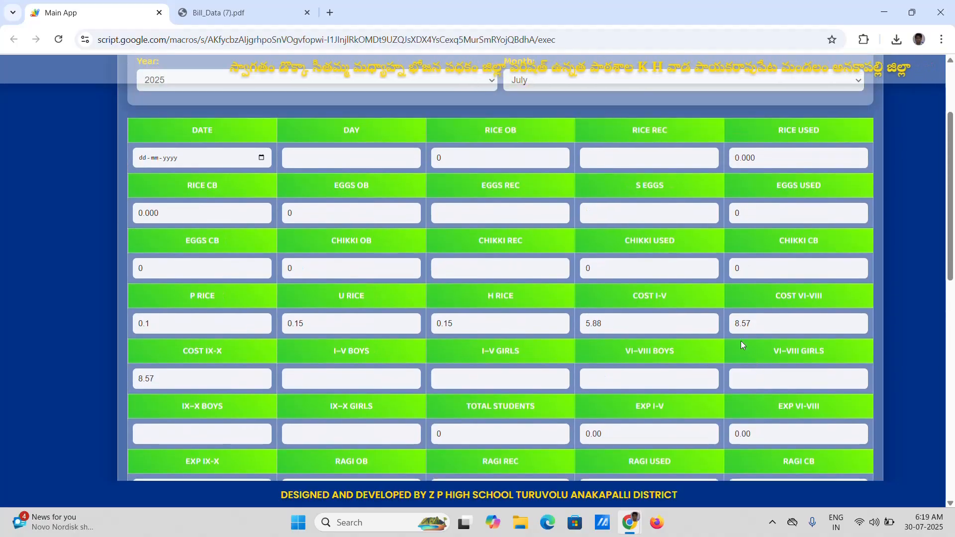
scroll(741, 341, "up", 3)
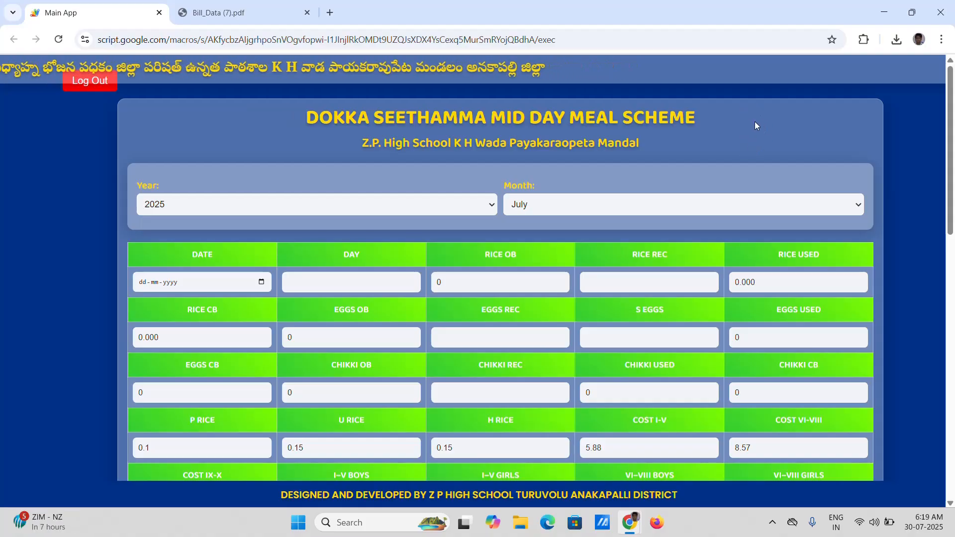
scroll(754, 124, "down", 10)
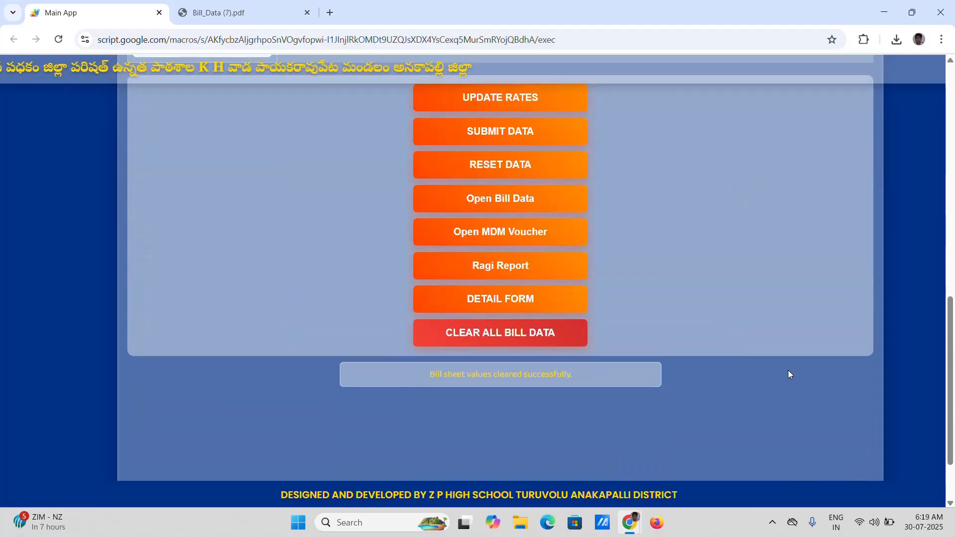
left_click(772, 523)
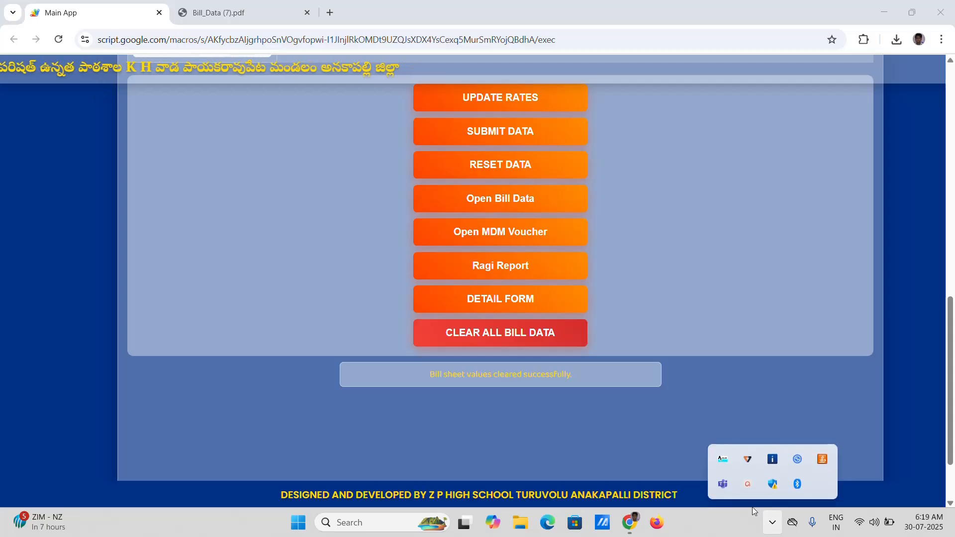
left_click(748, 486)
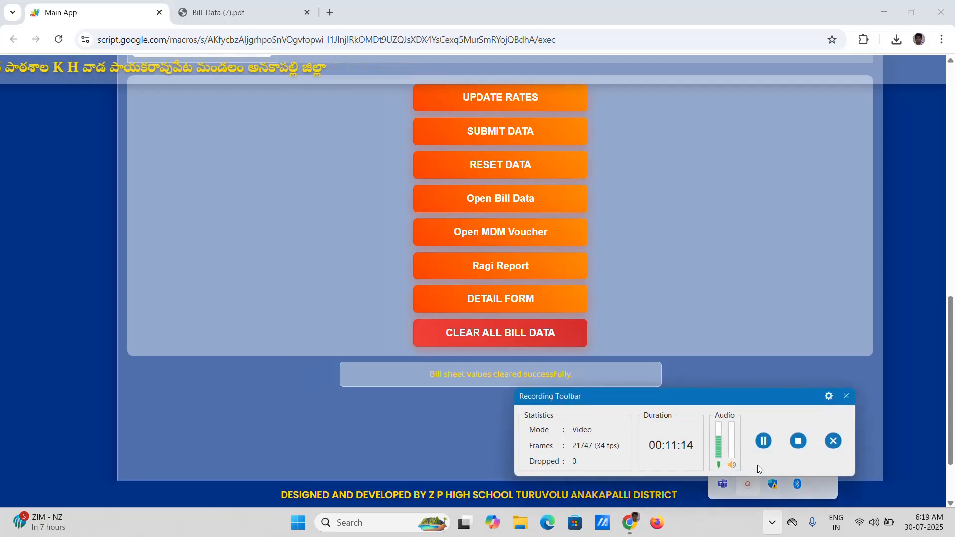